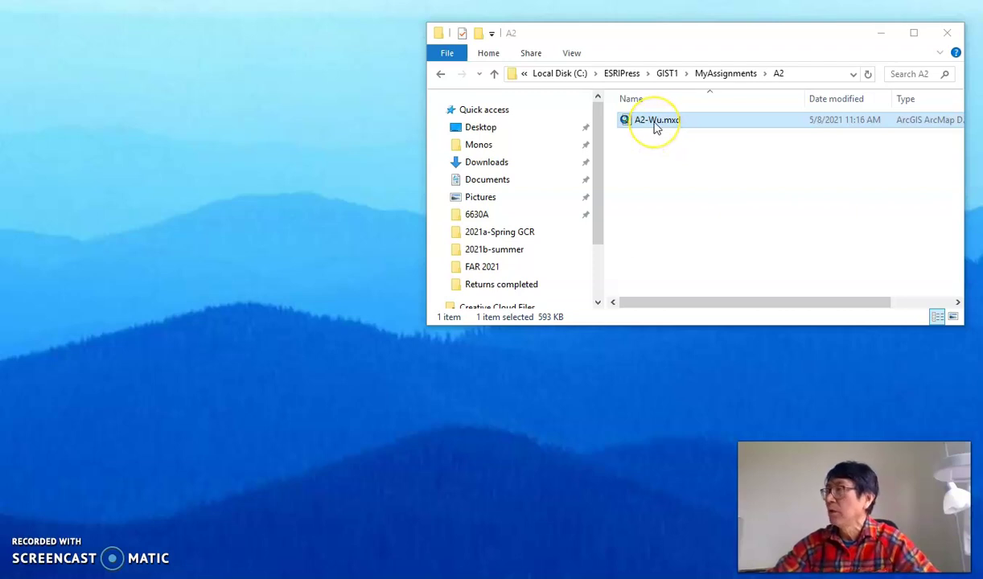
# Step: Open the A2 map document and examine the attribute table of the CAOrangeCountyTracts layer
pyautogui.click(656, 125)
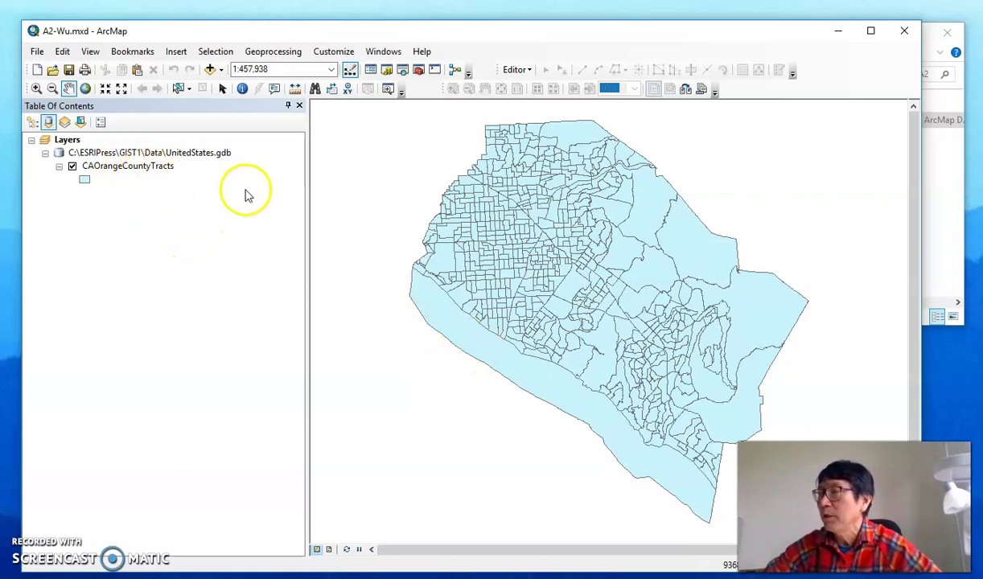
pyautogui.rightClick(125, 169)
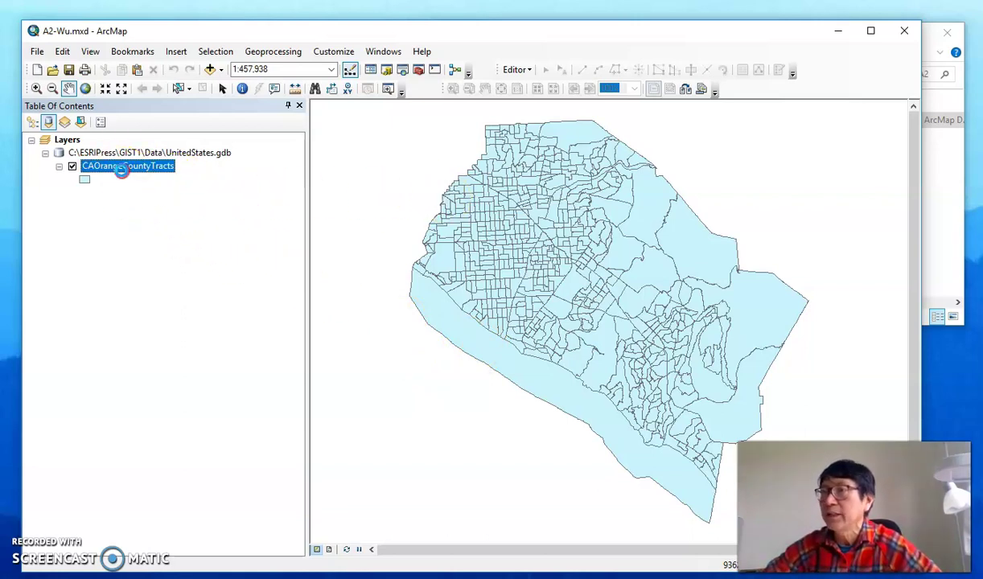
pyautogui.click(159, 214)
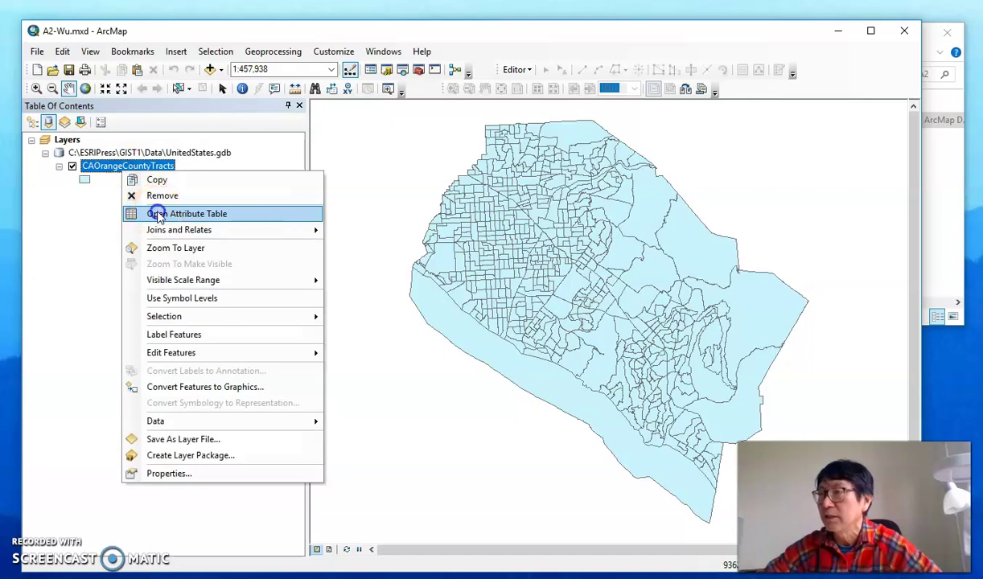
pyautogui.moveTo(272, 154); pyautogui.dragTo(305, 160)
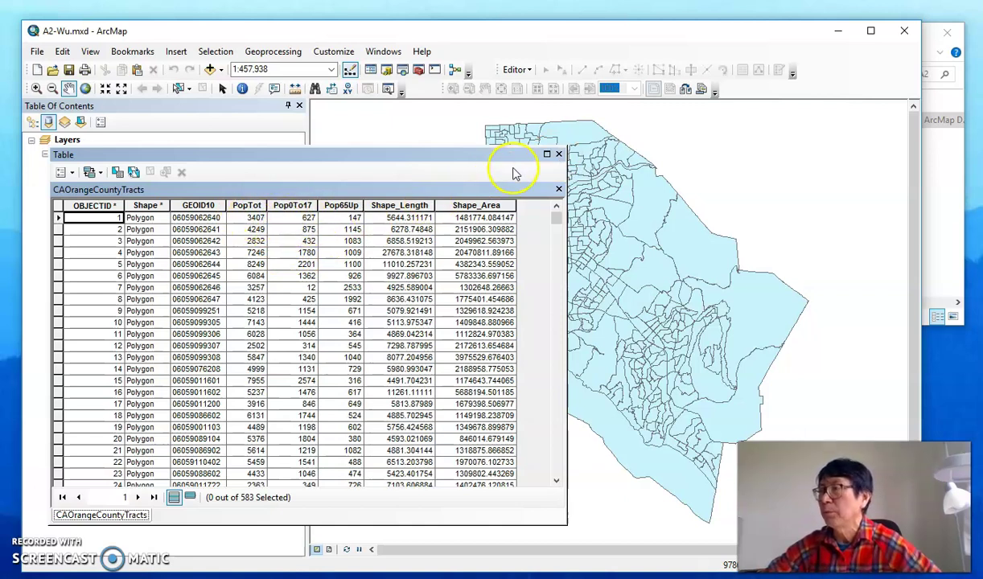
pyautogui.click(558, 156)
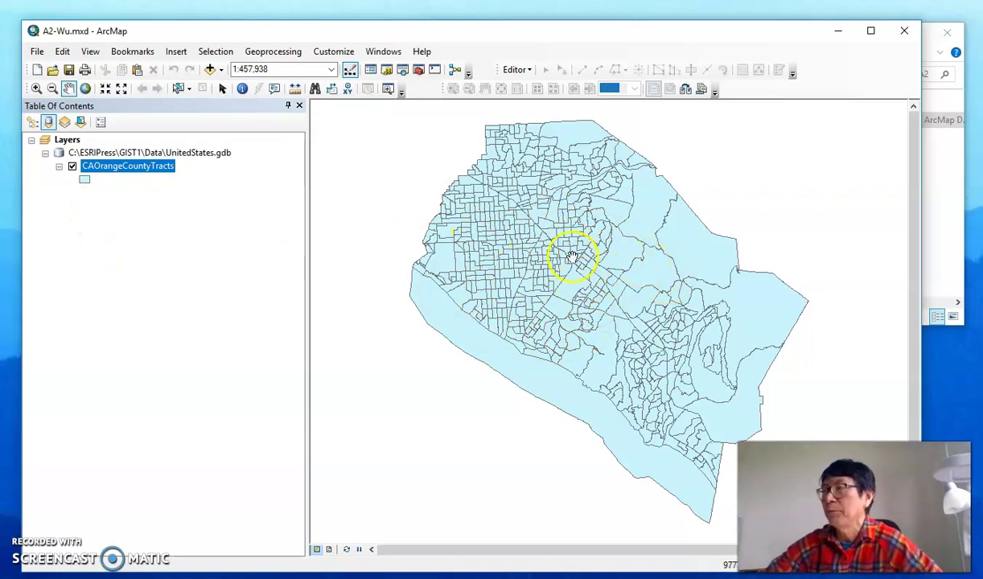
# Step: Switch the symbology of the CAOrangeCountyTracts layer from a single symbol to quantities shown as graduated colors
pyautogui.rightClick(132, 171)
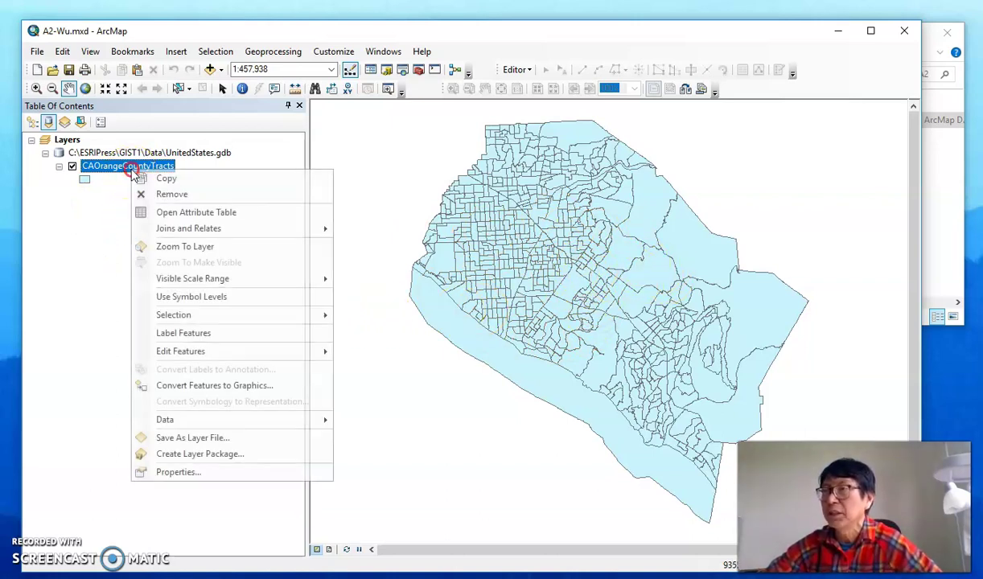
pyautogui.click(182, 473)
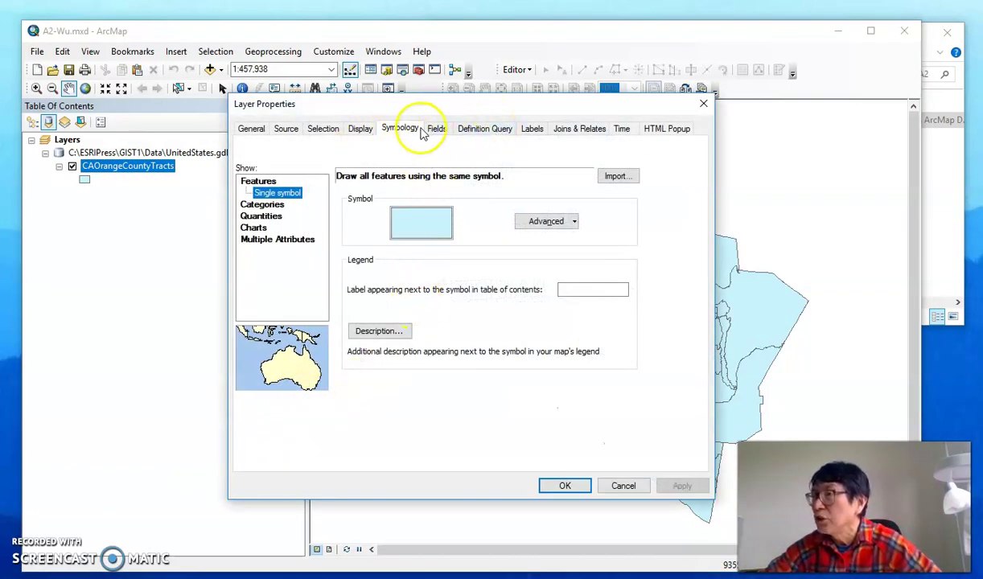
pyautogui.click(396, 129)
pyautogui.moveTo(453, 106); pyautogui.dragTo(398, 129)
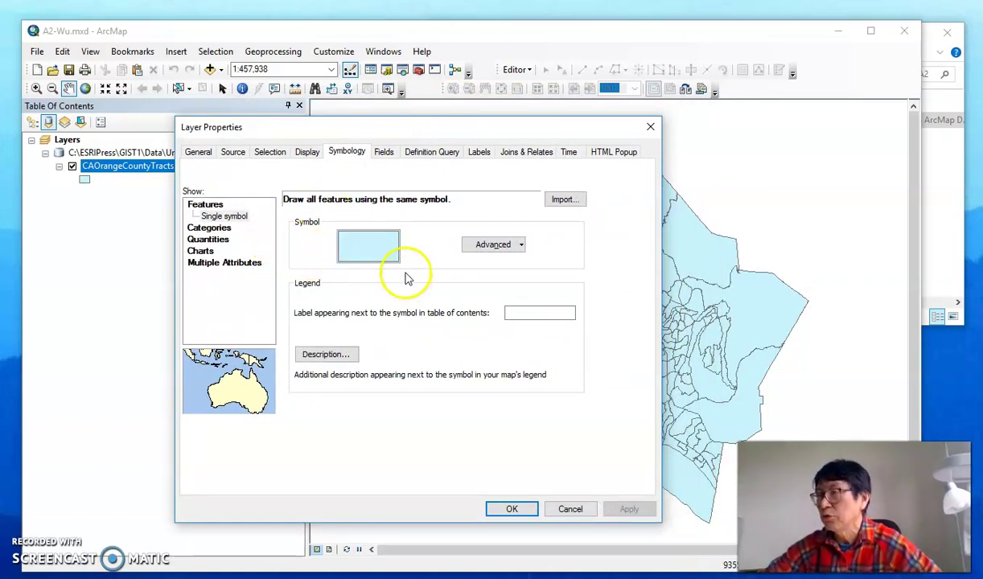
pyautogui.click(212, 240)
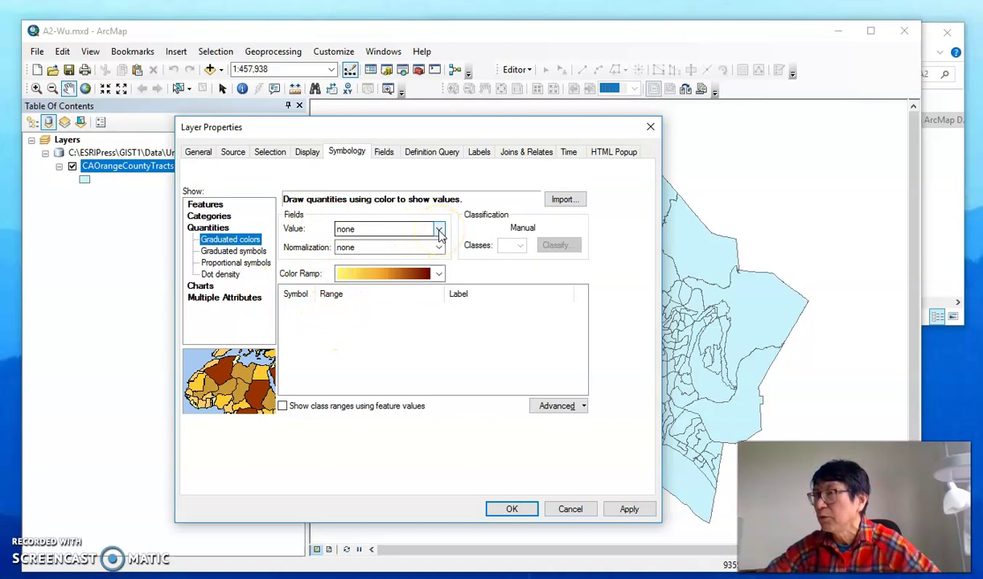
# Step: Set the graduated colors' value field to Pop0To17, normalize it by PopTot, and apply the symbology to the map
pyautogui.click(439, 230)
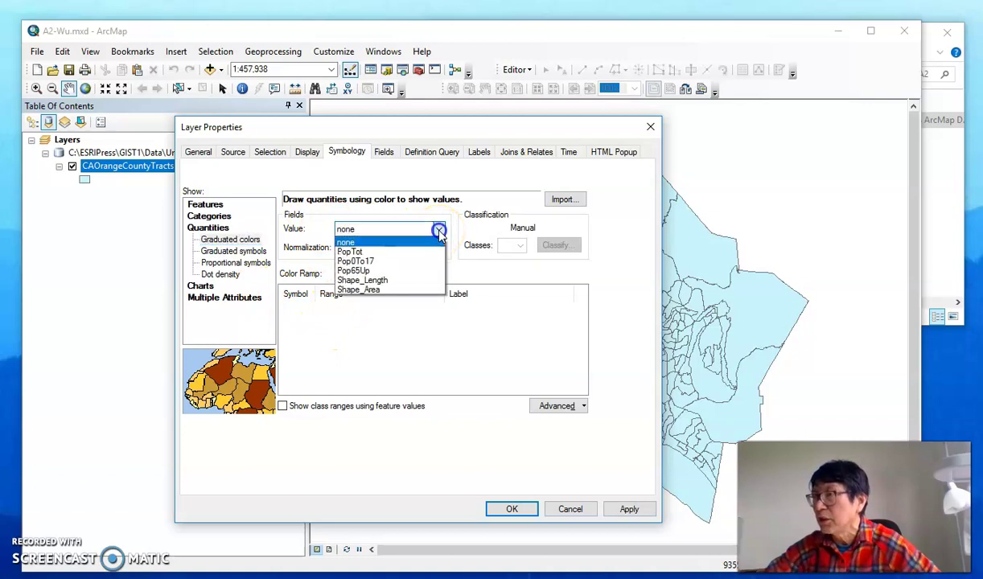
pyautogui.click(398, 262)
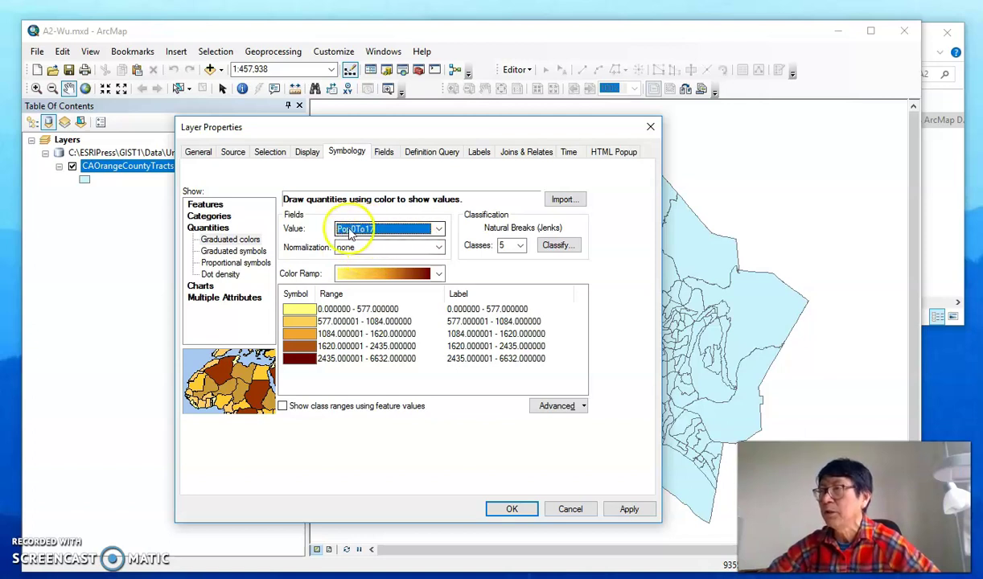
pyautogui.click(441, 247)
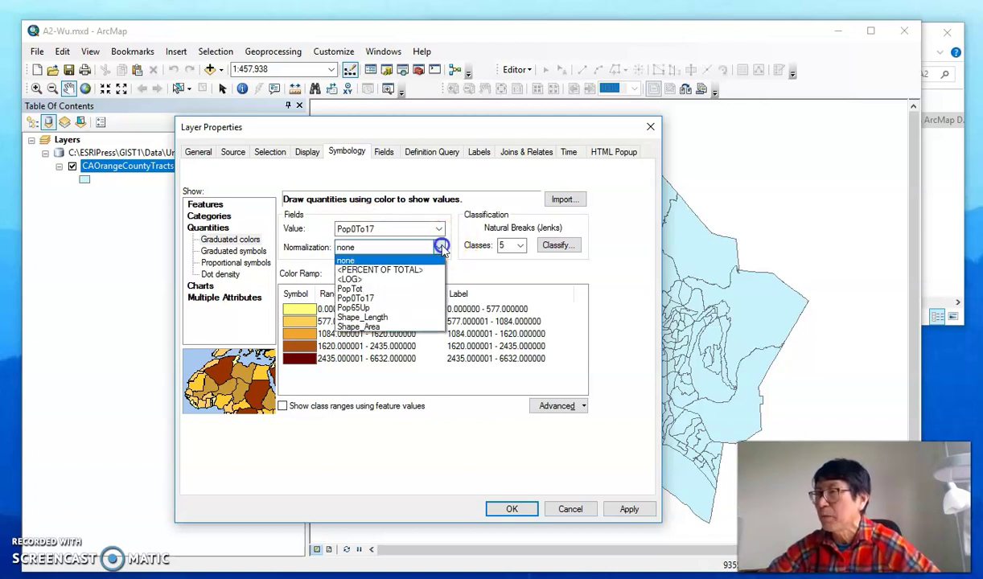
pyautogui.click(413, 290)
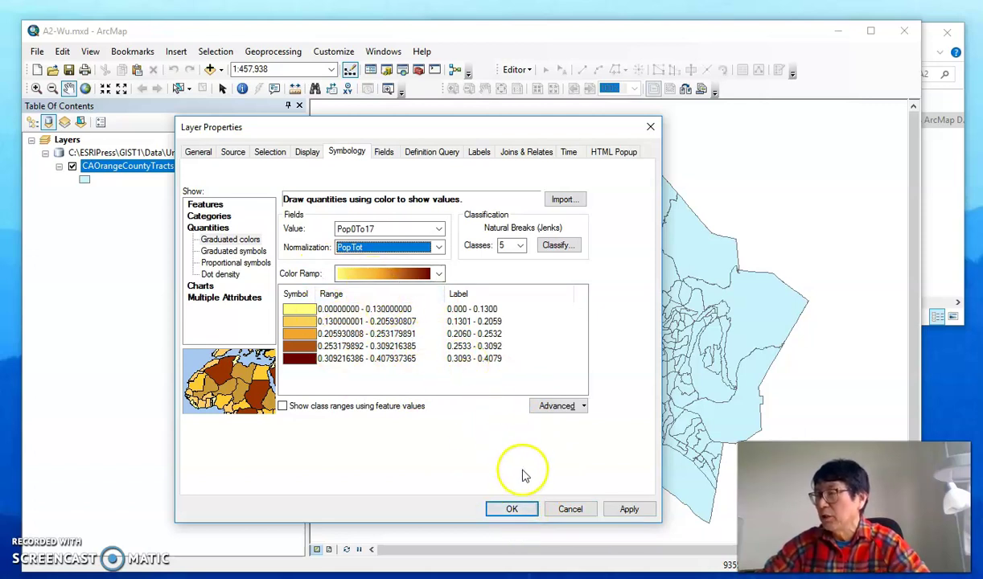
pyautogui.click(512, 509)
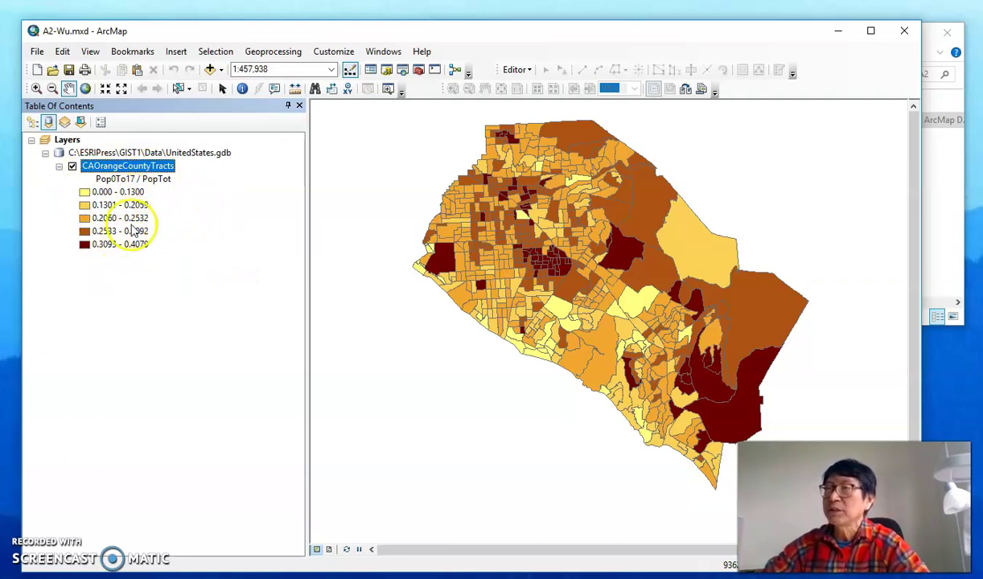
# Step: Set the number of symbology classes for the CAOrangeCountyTracts layer to 7 and apply it to the map
pyautogui.rightClick(129, 168)
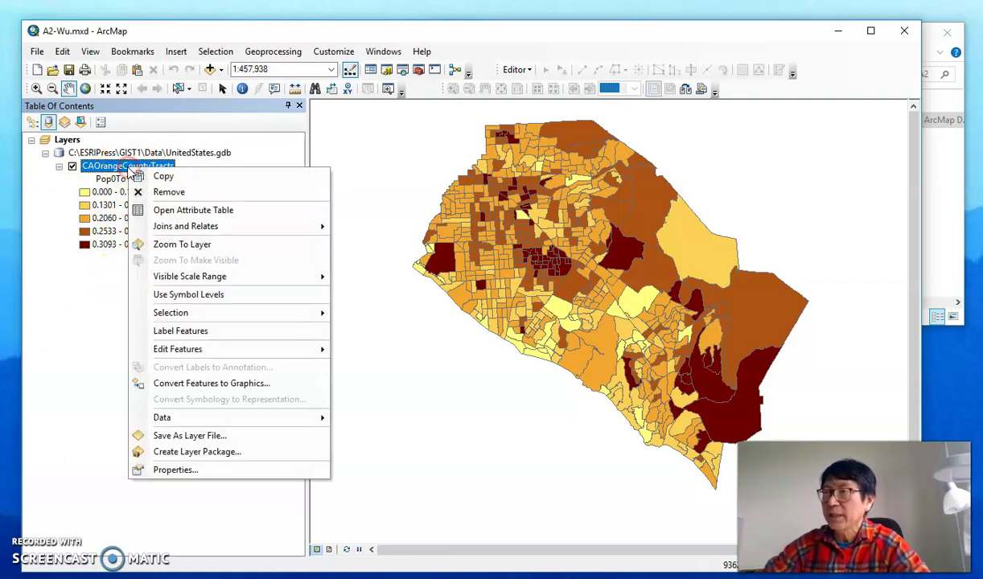
pyautogui.click(195, 469)
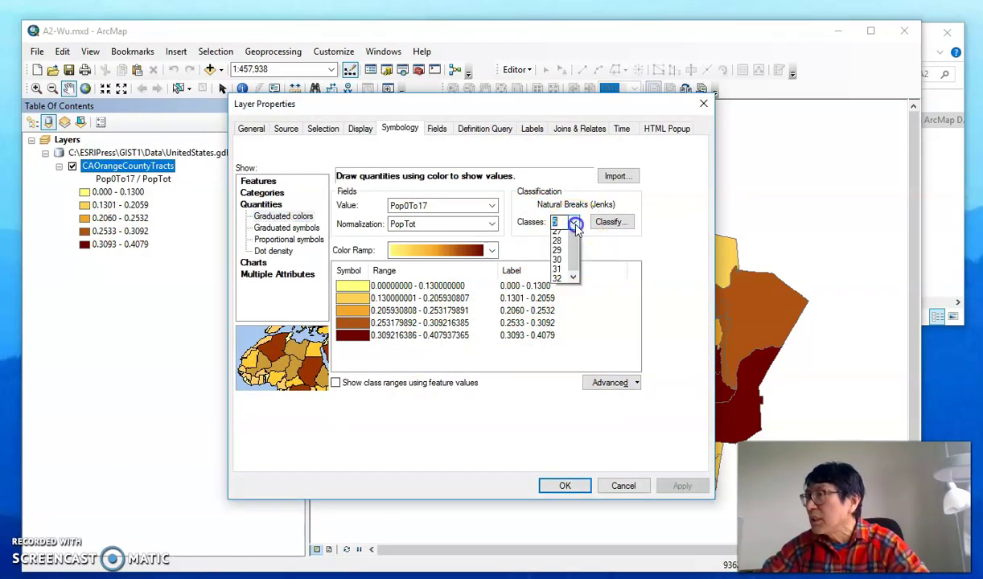
pyautogui.click(574, 224)
pyautogui.click(560, 272)
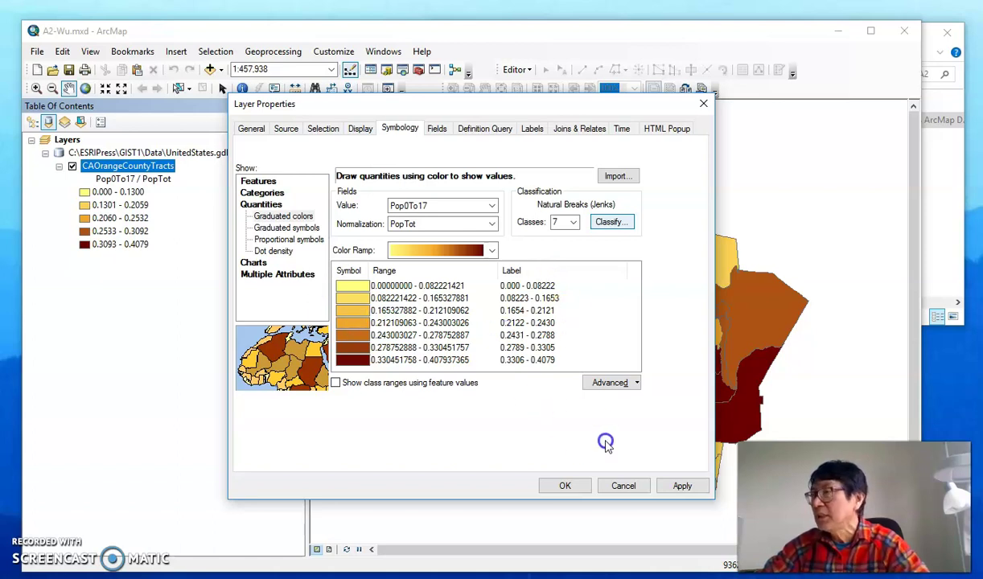
pyautogui.click(579, 486)
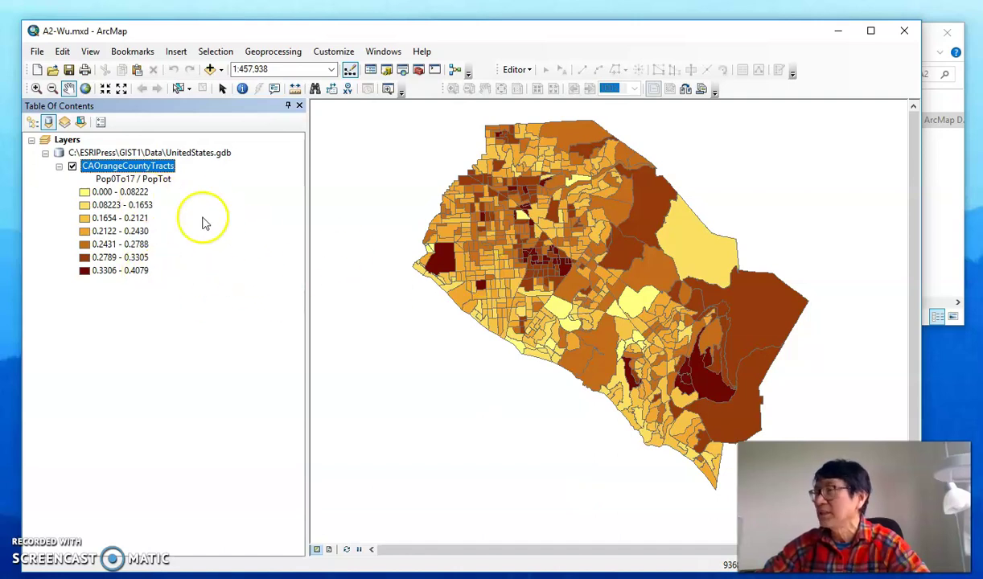
# Step: Change the tract layer's classification method to Manual and check its break values as percentages
pyautogui.rightClick(145, 167)
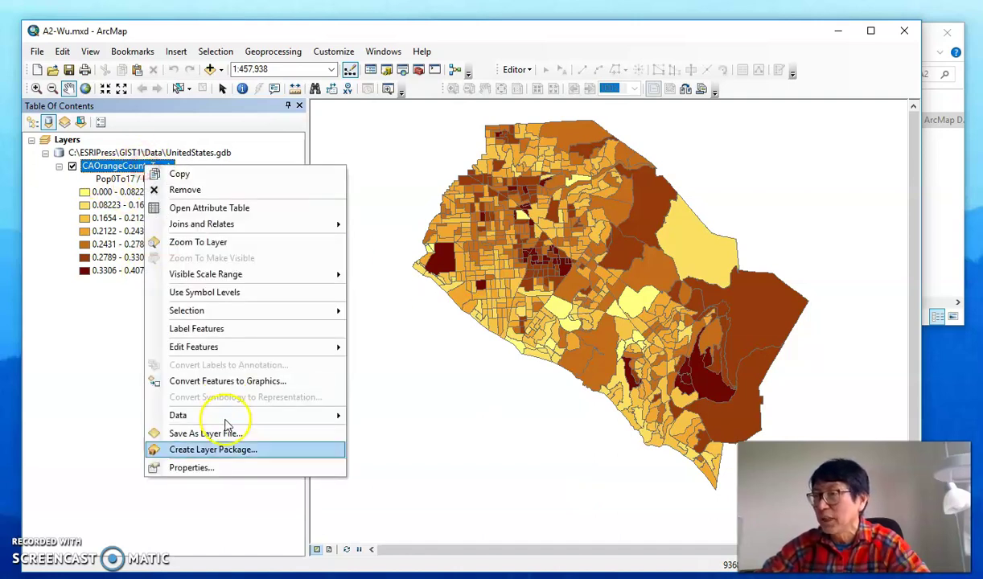
pyautogui.click(233, 467)
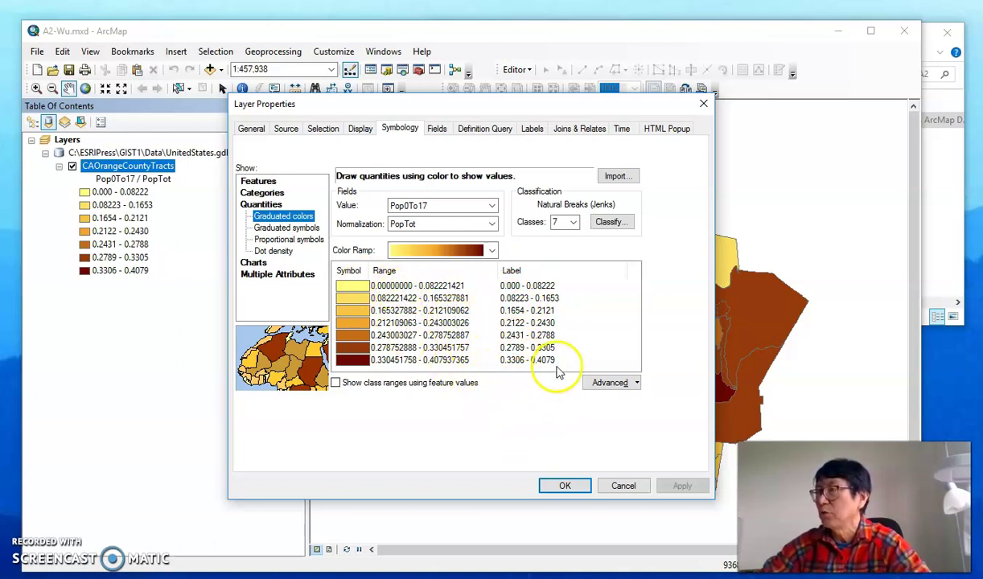
pyautogui.click(608, 226)
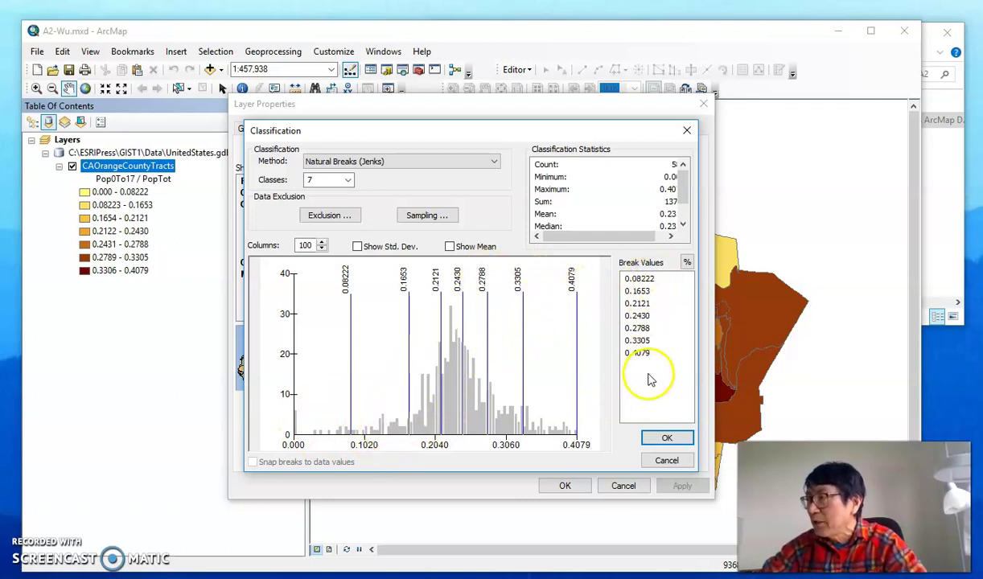
pyautogui.click(494, 161)
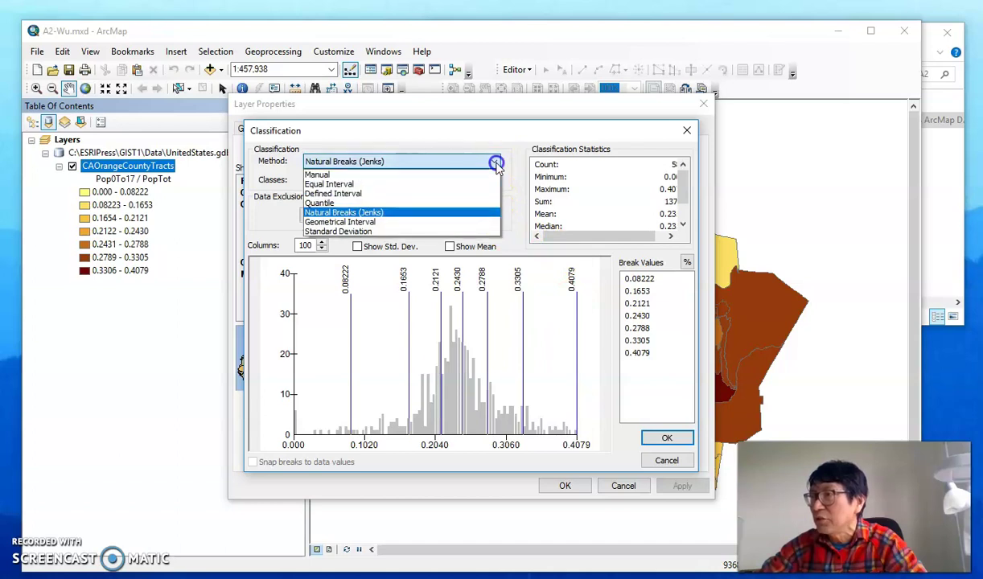
pyautogui.click(383, 176)
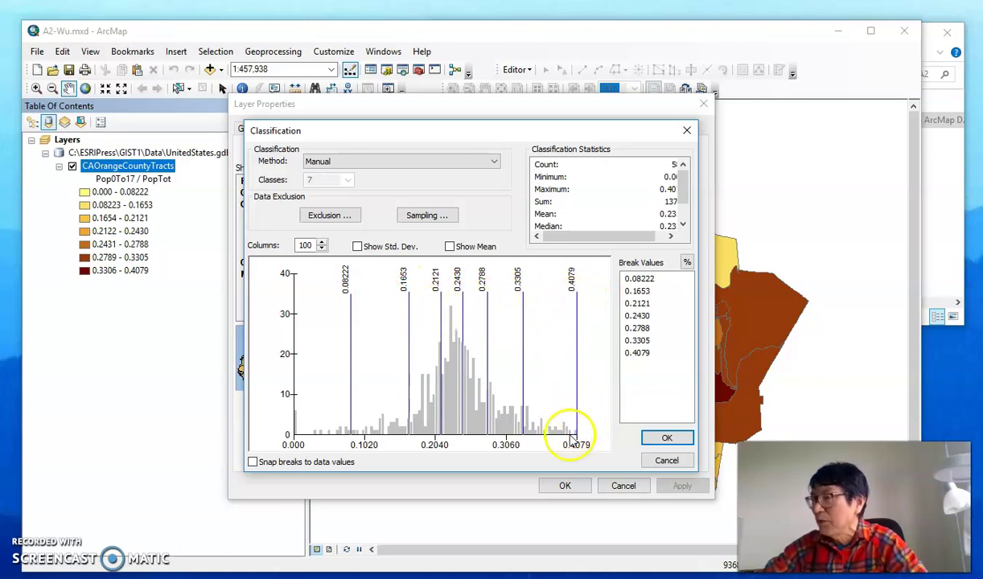
pyautogui.click(688, 264)
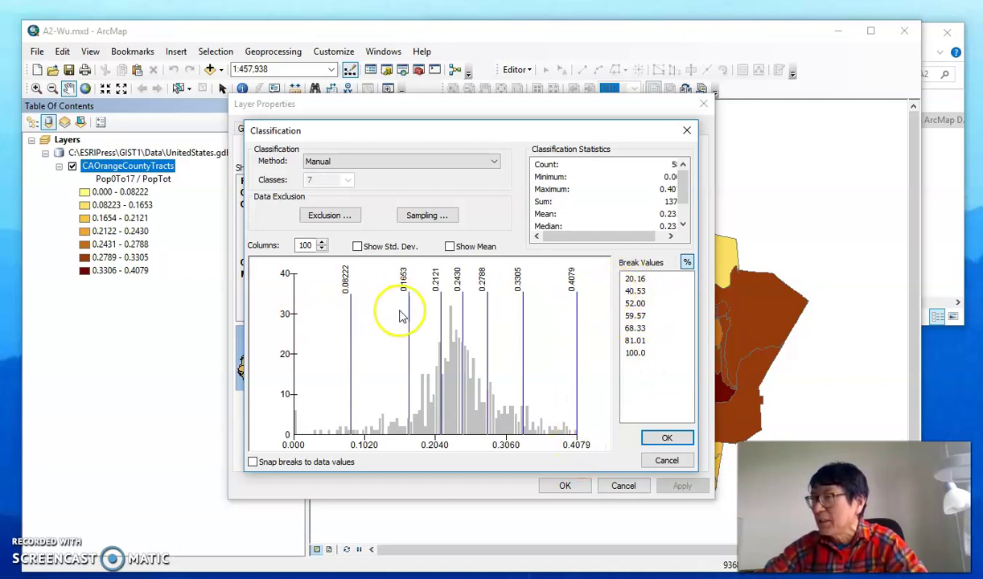
pyautogui.click(685, 262)
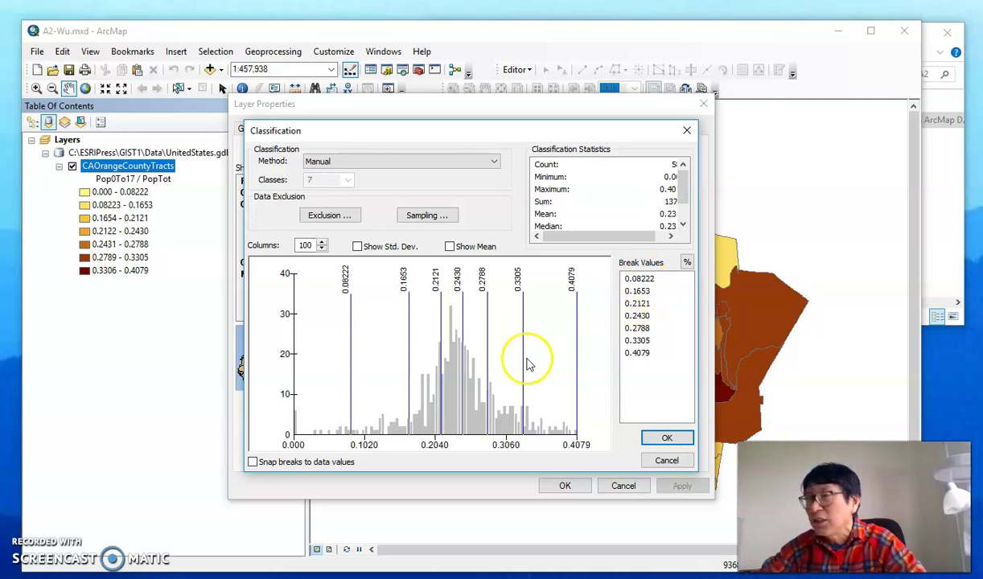
# Step: Set the first three class break values to 0.05, 0.10 and 0.15
pyautogui.click(639, 281)
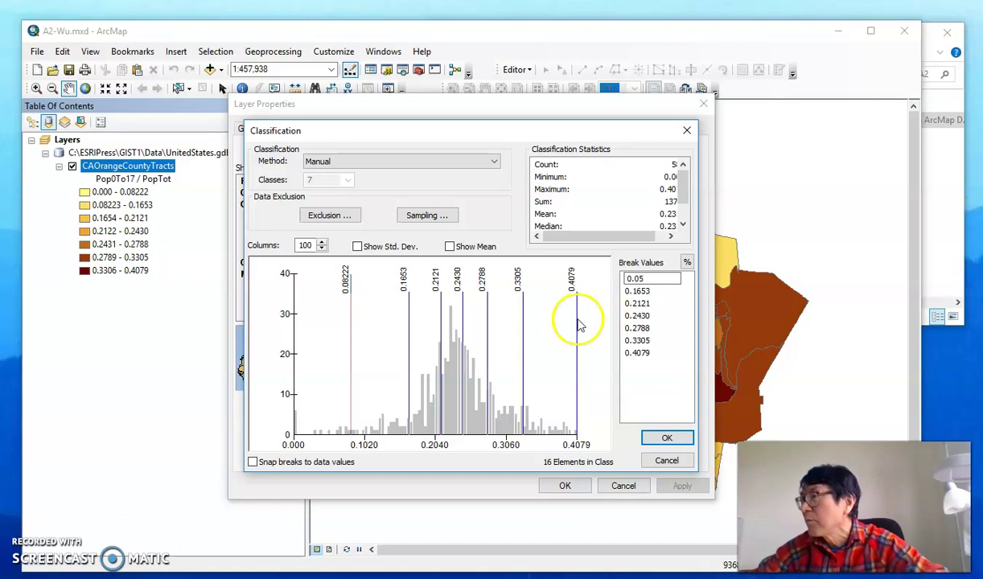
pyautogui.click(653, 375)
pyautogui.click(650, 297)
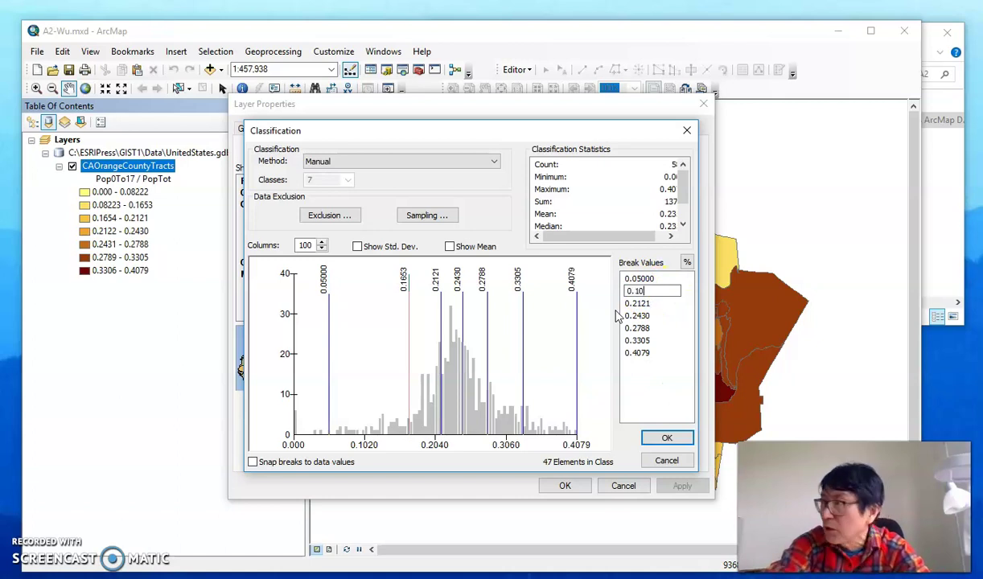
pyautogui.click(637, 306)
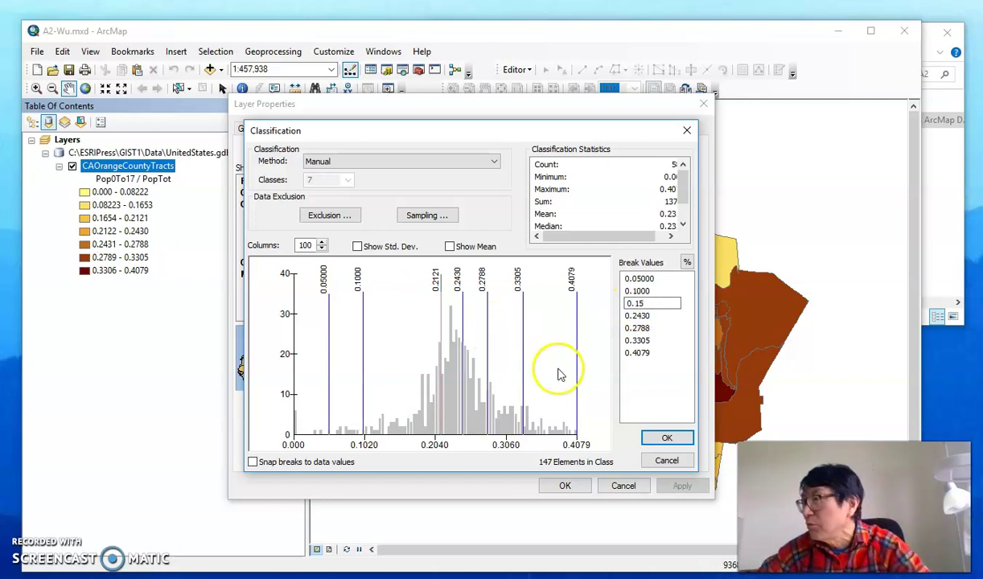
pyautogui.click(647, 369)
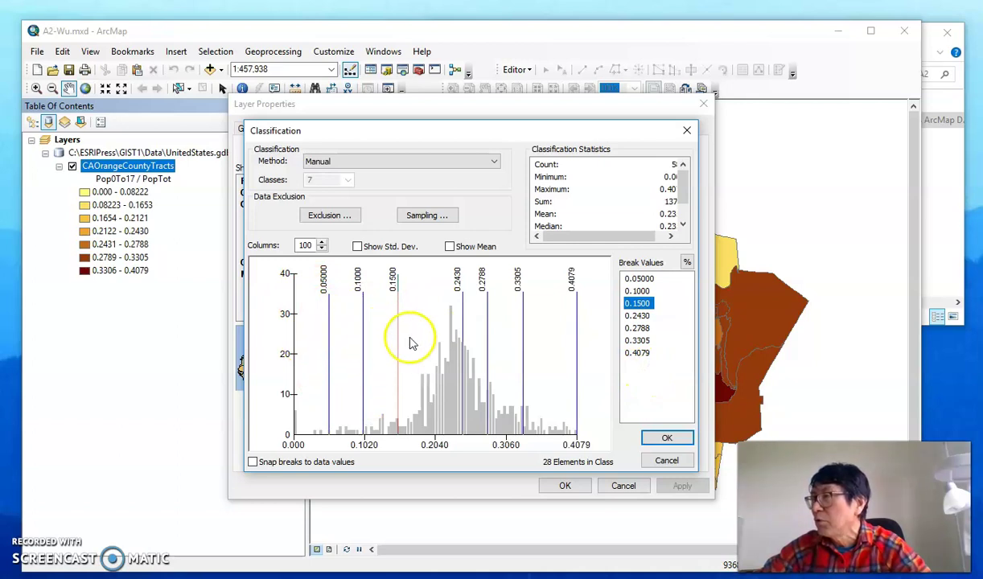
# Step: Set the fourth, fifth and sixth class break values to 0.20, 0.25 and 0.30
pyautogui.click(639, 315)
pyautogui.click(641, 316)
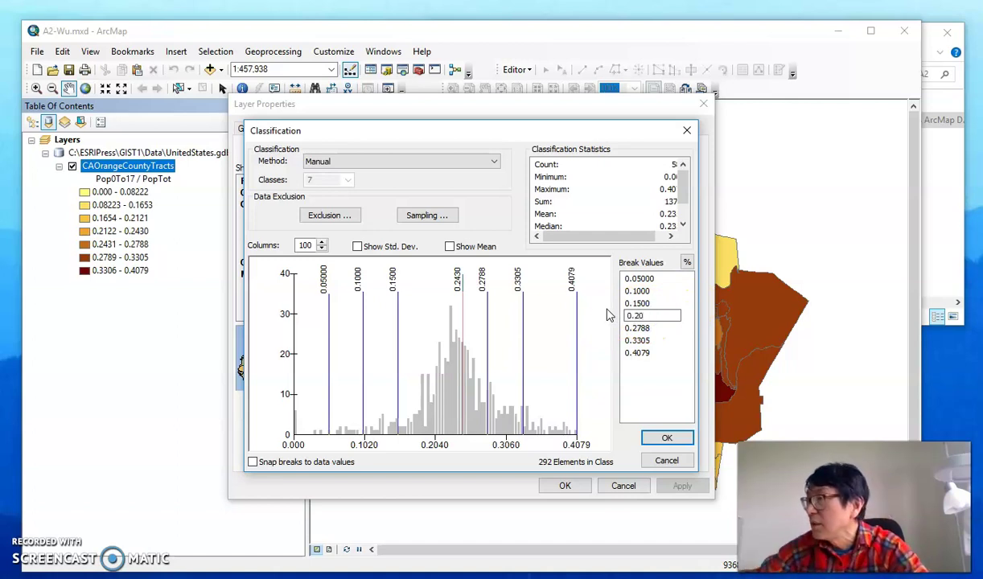
pyautogui.write('0.20')
pyautogui.click(641, 323)
pyautogui.click(643, 329)
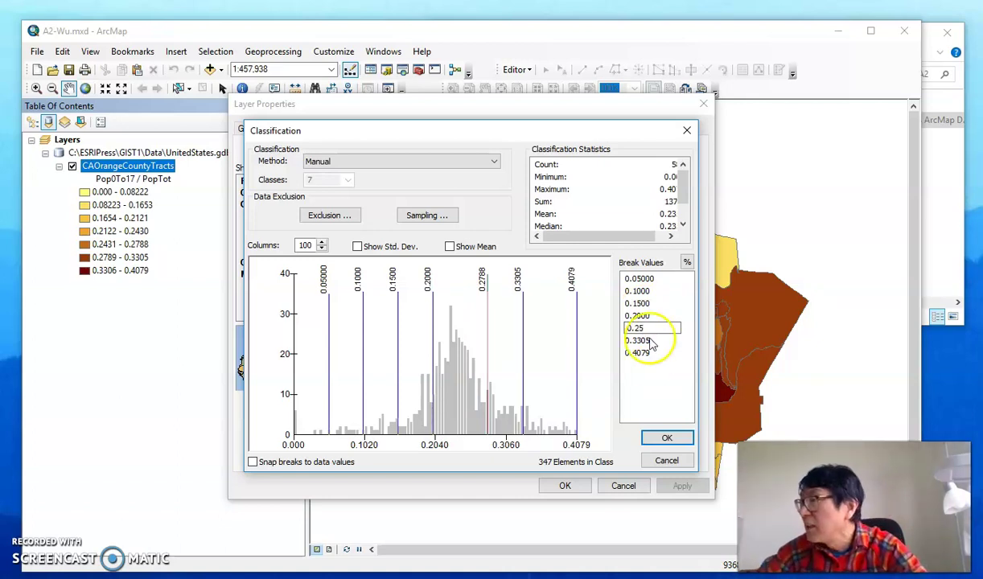
pyautogui.click(646, 343)
pyautogui.click(646, 341)
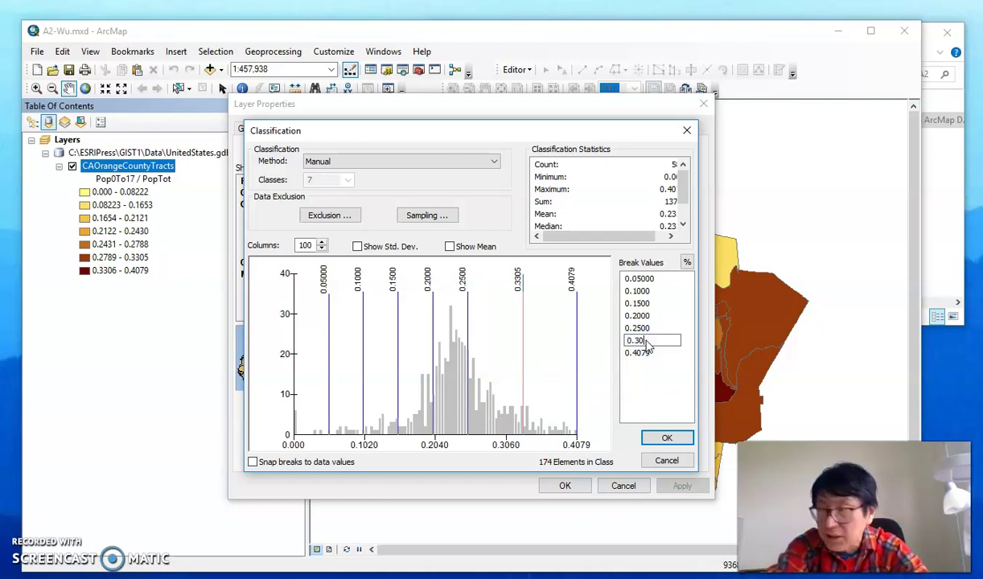
pyautogui.click(638, 377)
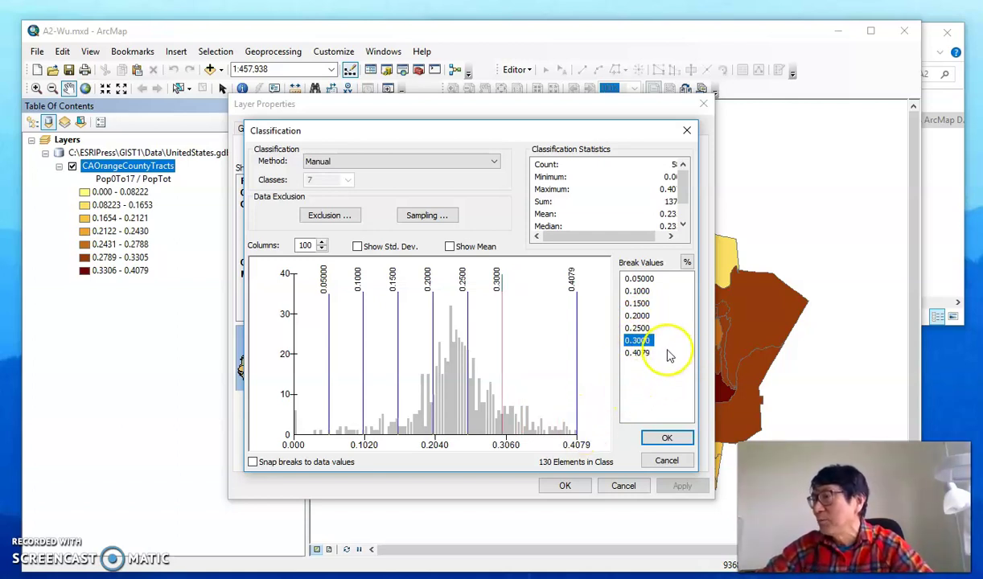
# Step: Set the last class break value to 1.0 and apply the manual classification to the tract layer
pyautogui.click(643, 341)
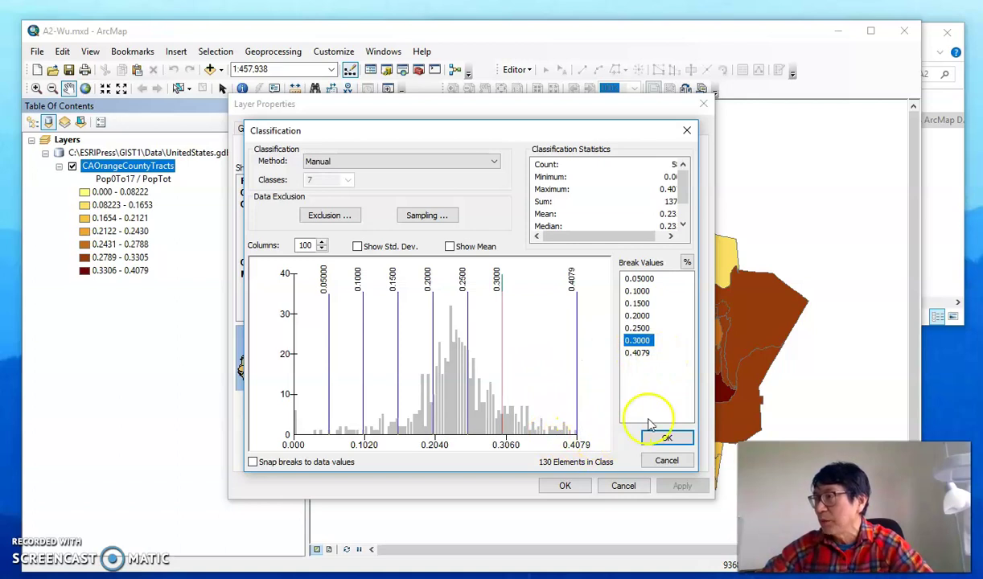
pyautogui.click(648, 358)
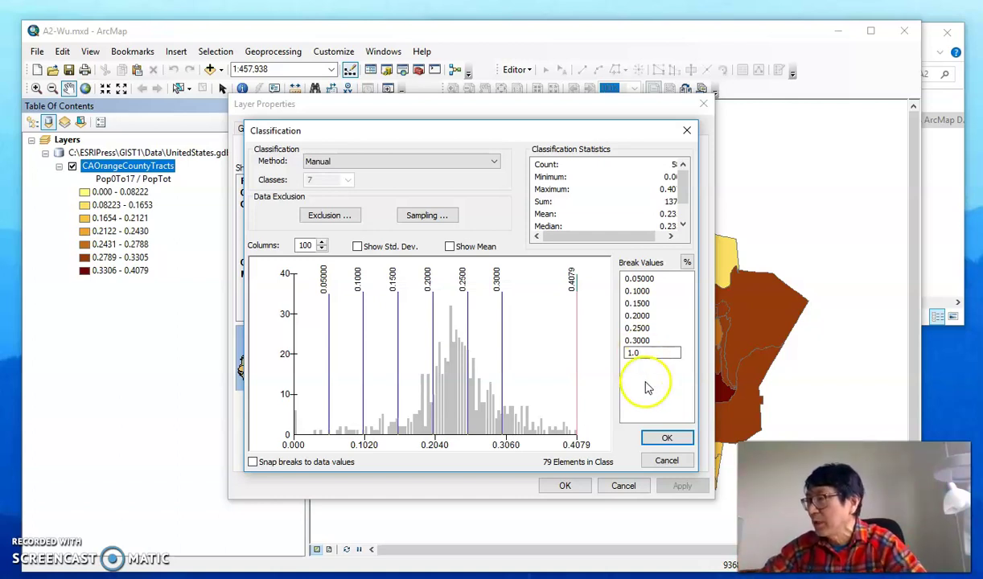
pyautogui.click(645, 400)
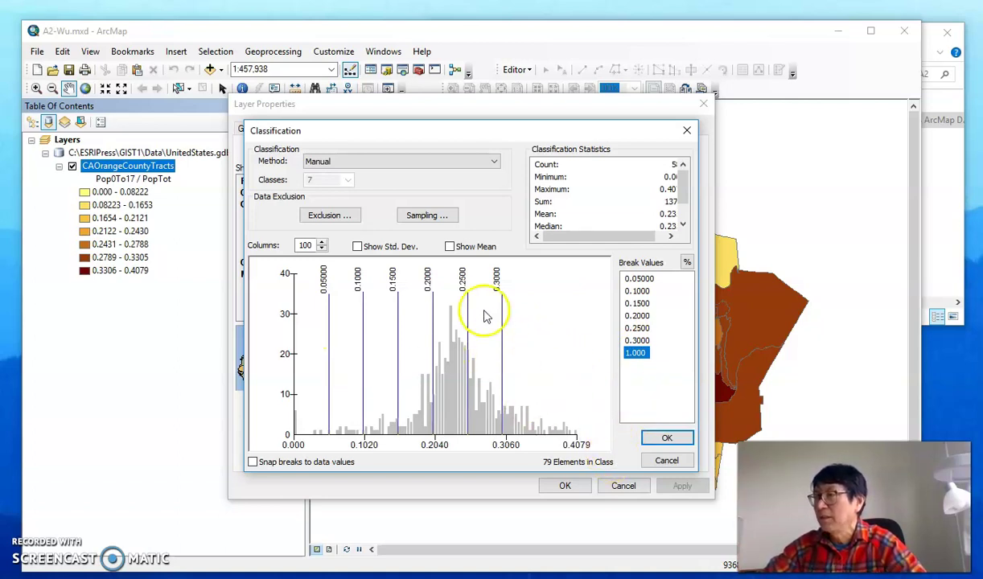
pyautogui.click(669, 439)
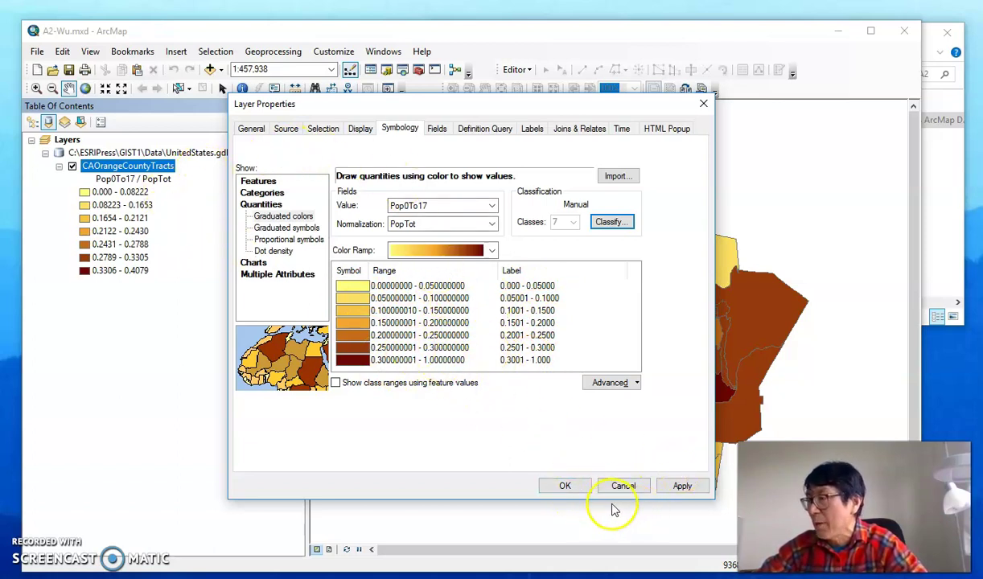
pyautogui.click(565, 488)
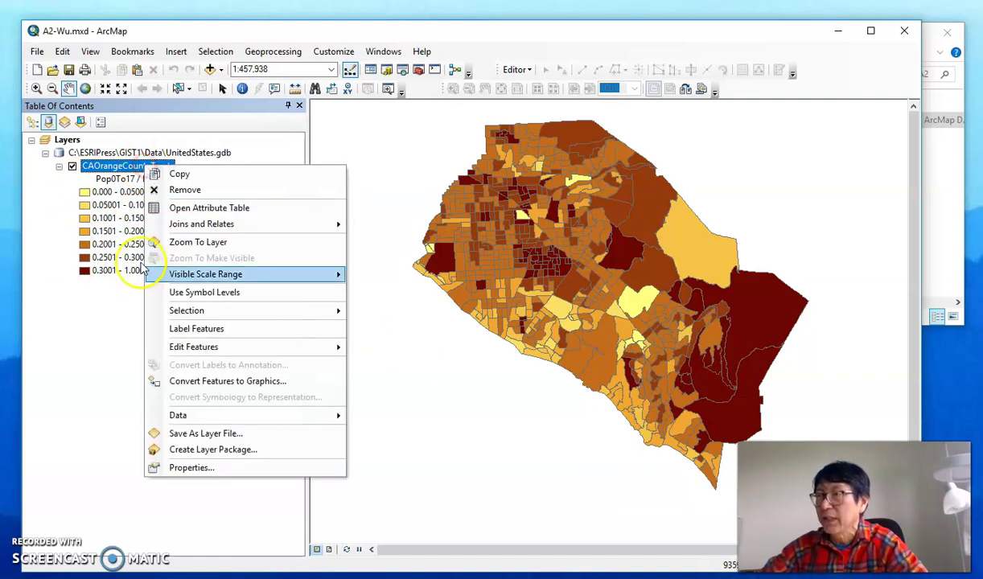
# Step: Format the CAOrangeCountyTracts class labels as percentages, treating the numbers as fractions to adjust
pyautogui.click(215, 469)
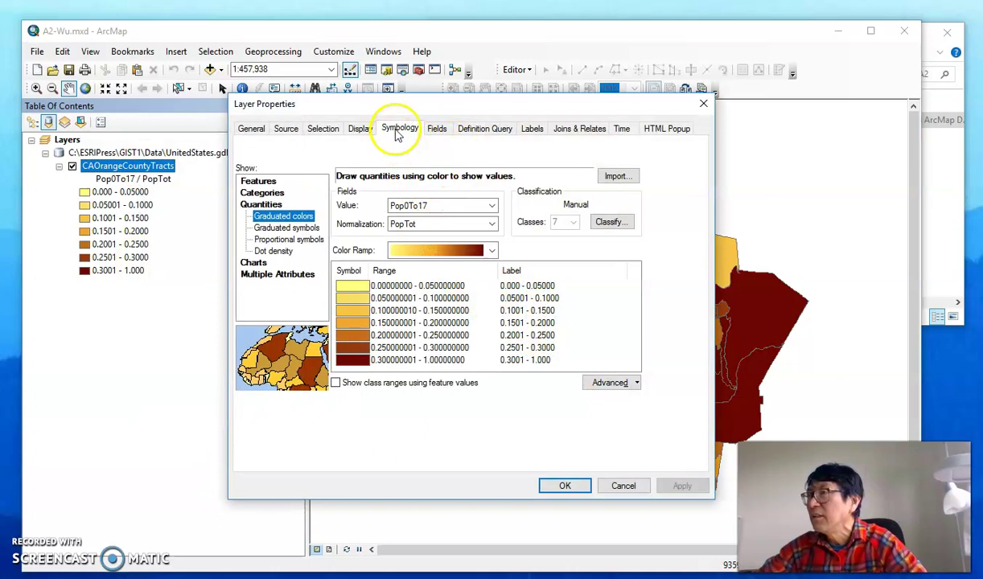
pyautogui.rightClick(521, 273)
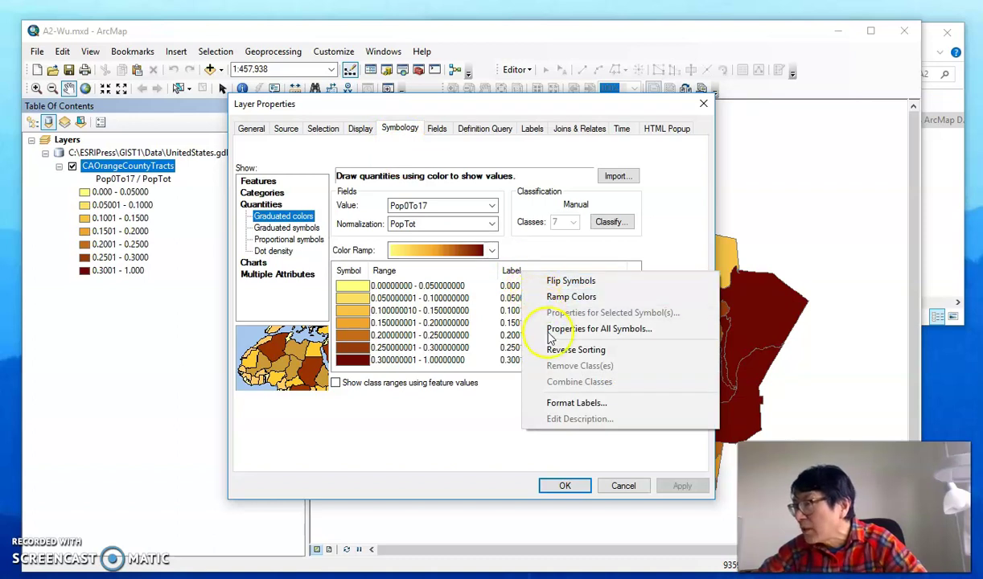
pyautogui.click(573, 403)
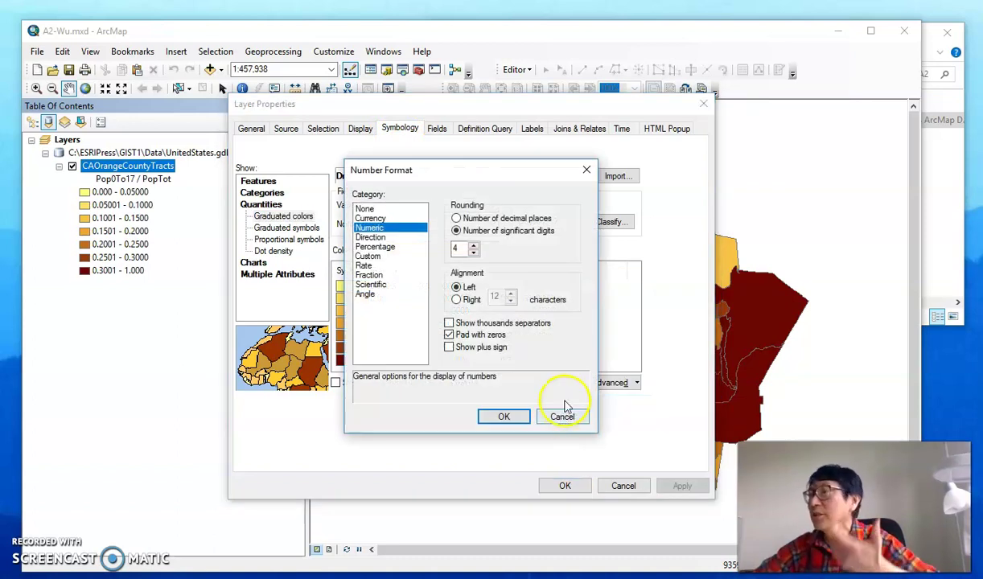
pyautogui.click(376, 247)
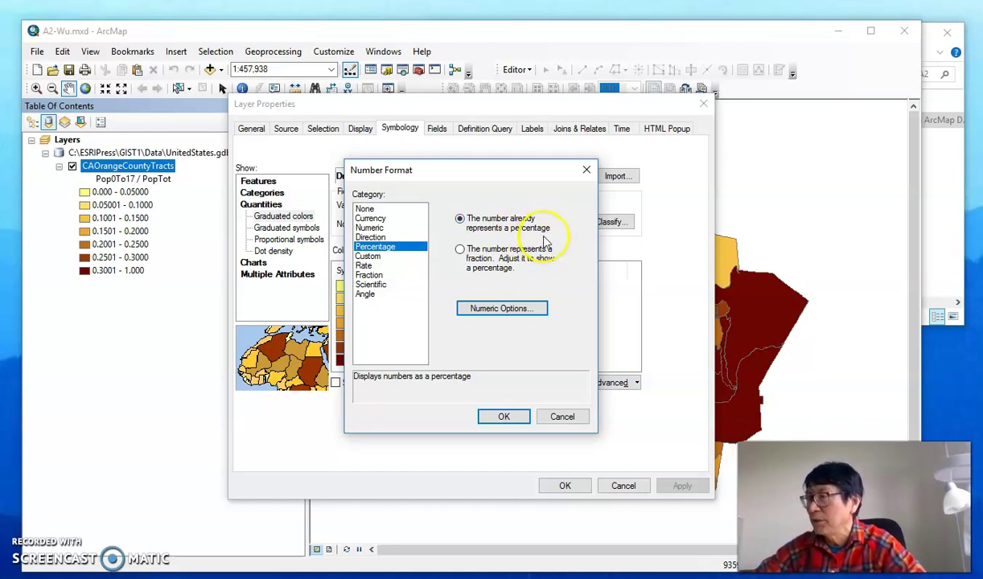
pyautogui.click(460, 251)
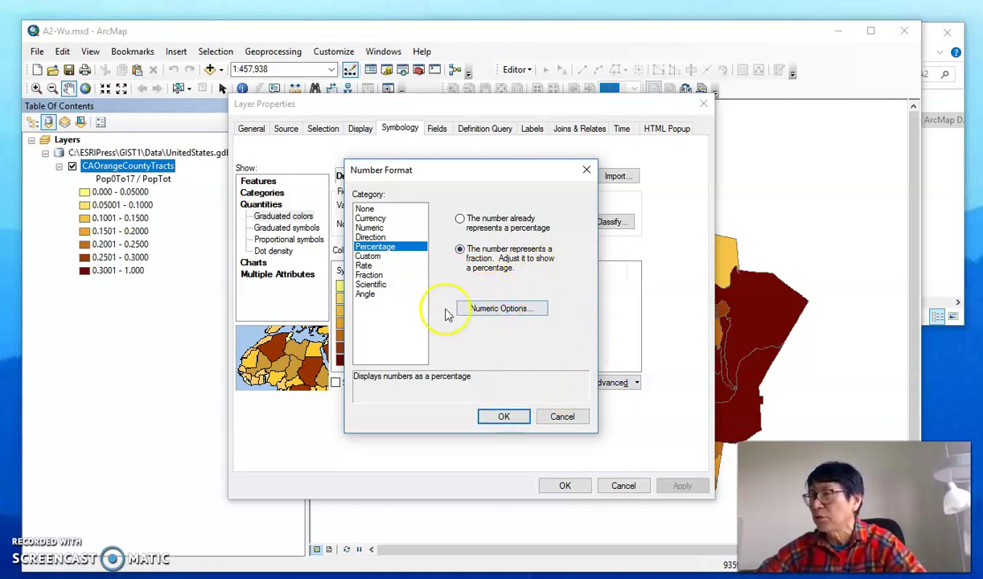
pyautogui.click(505, 417)
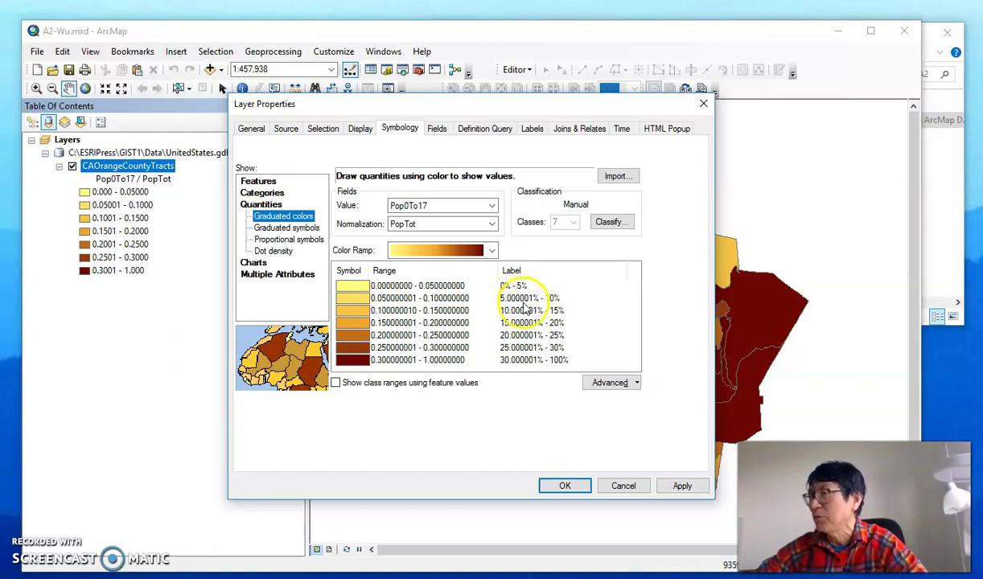
# Step: Round the percentage class labels to two decimal places
pyautogui.rightClick(515, 274)
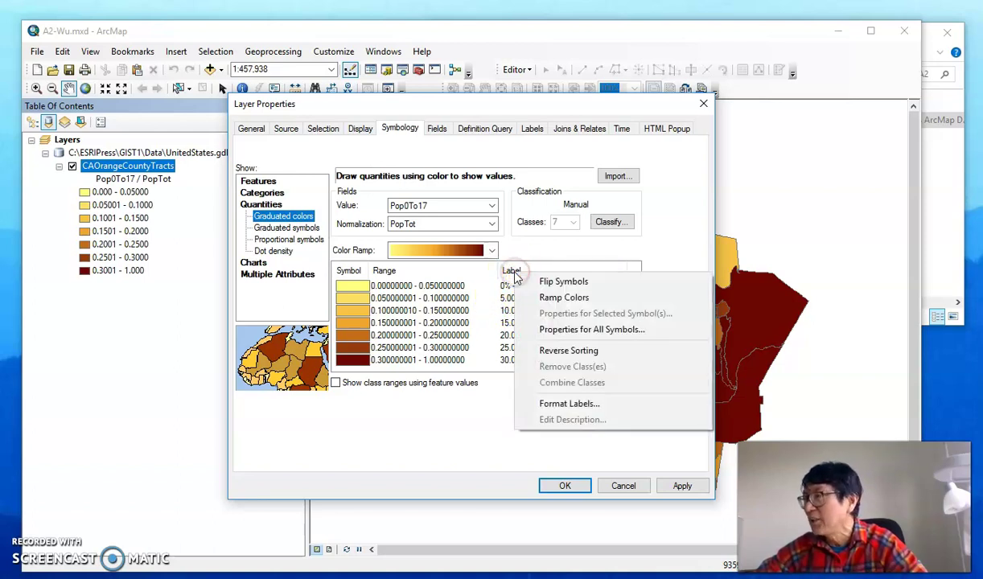
pyautogui.click(550, 405)
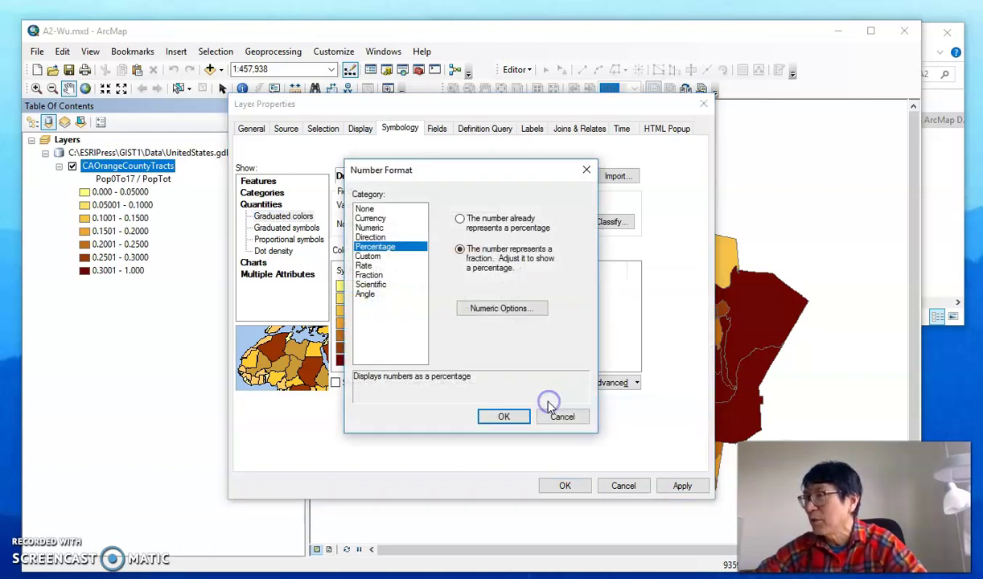
pyautogui.click(506, 308)
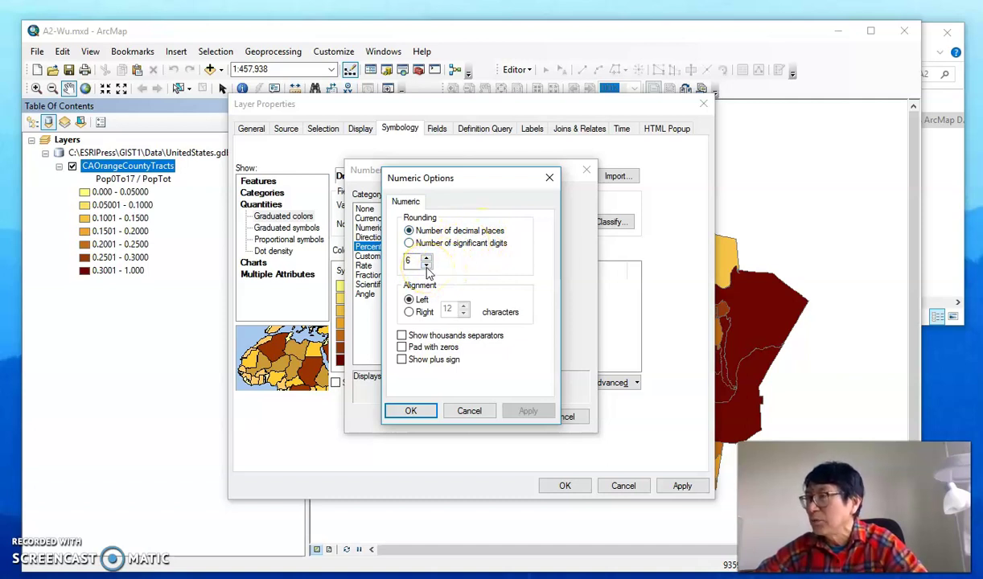
pyautogui.click(427, 268)
pyautogui.click(411, 411)
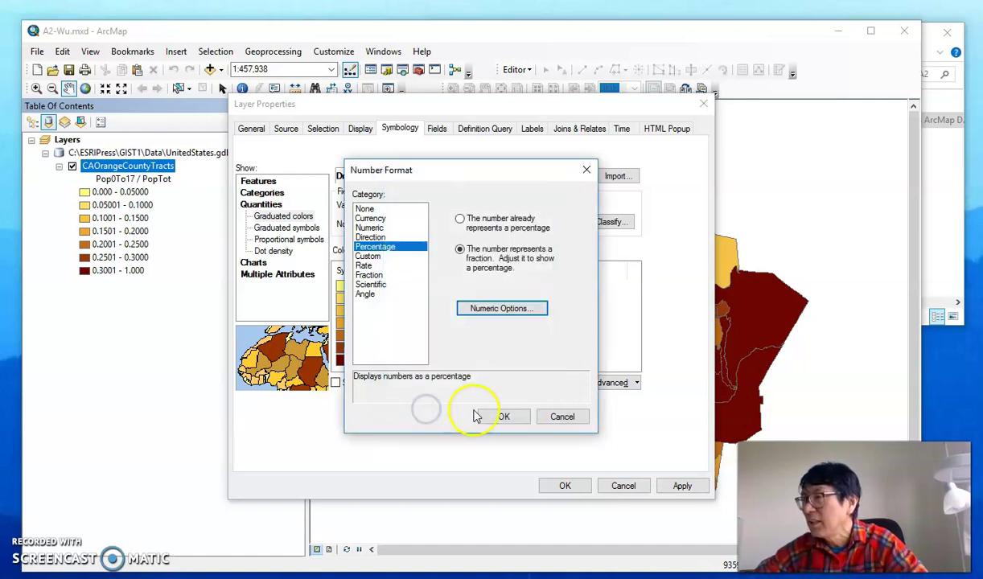
pyautogui.click(503, 416)
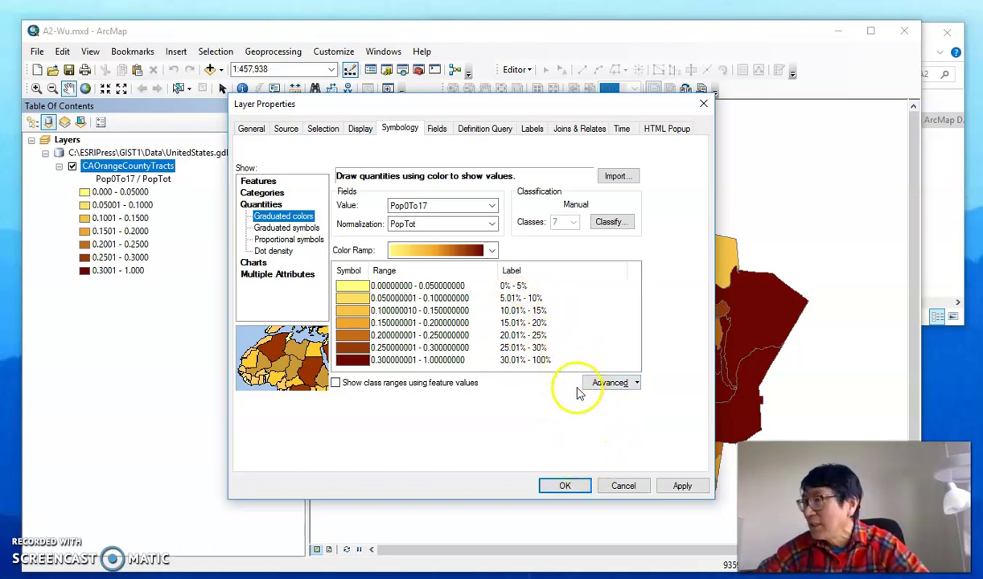
# Step: Relabel the first class "less than 5%" and the last class "greater than 30%", and apply the symbology to the map
pyautogui.click(519, 286)
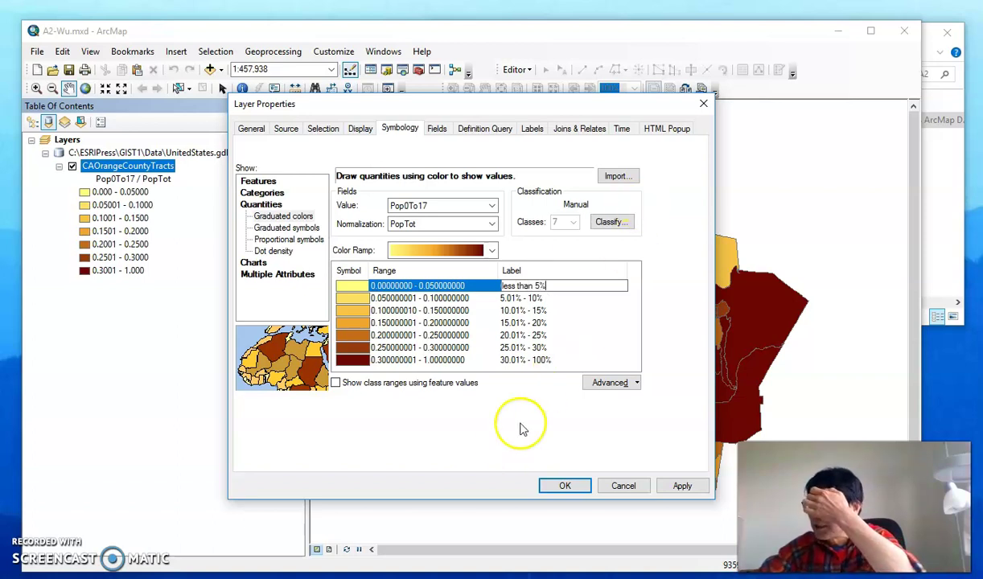
pyautogui.press('Return')
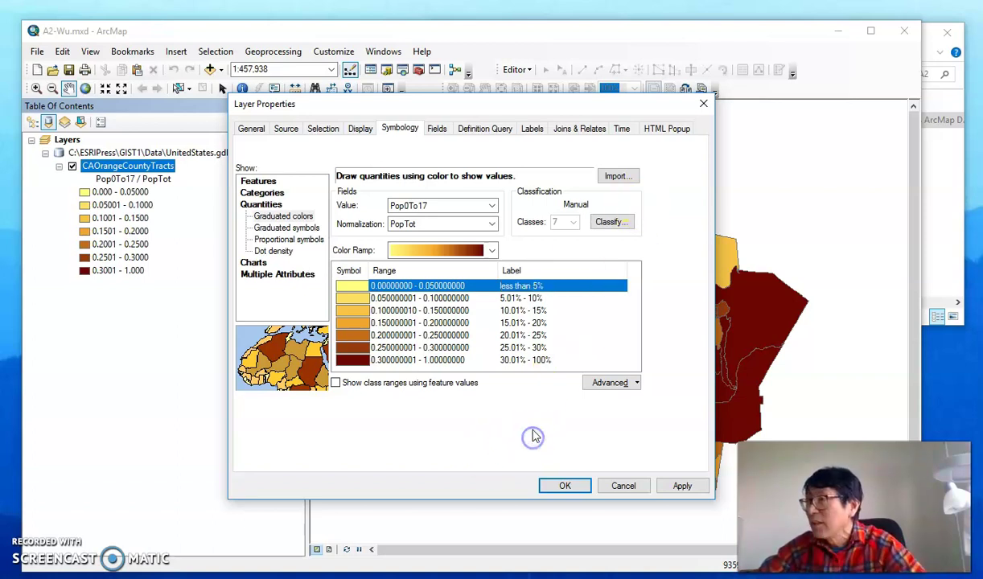
pyautogui.click(567, 322)
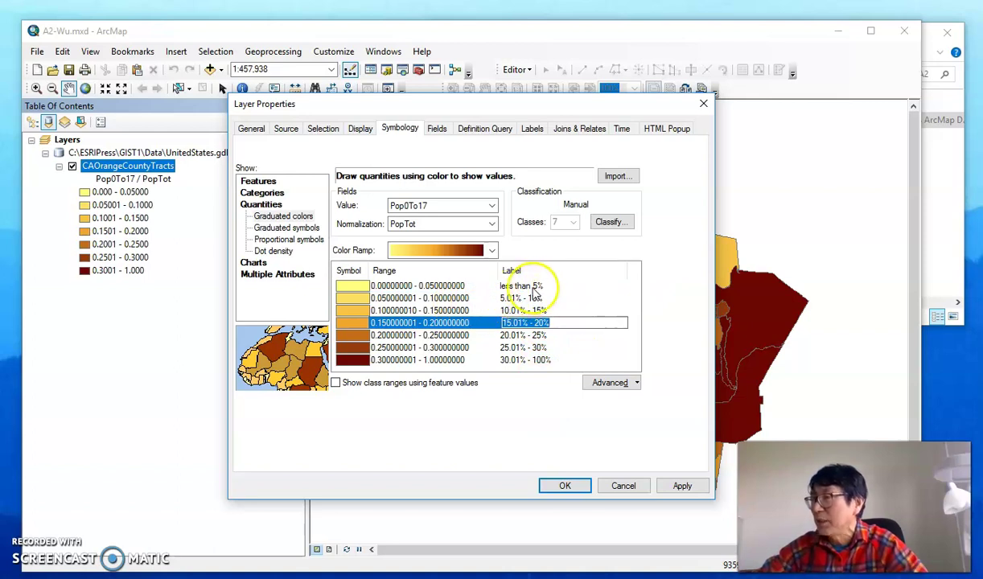
pyautogui.click(530, 362)
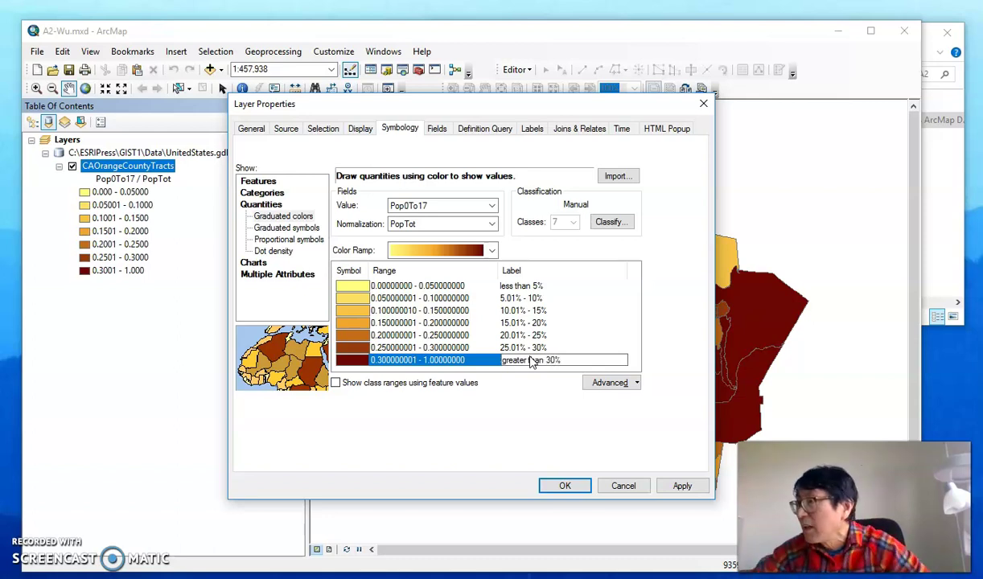
pyautogui.press('Return')
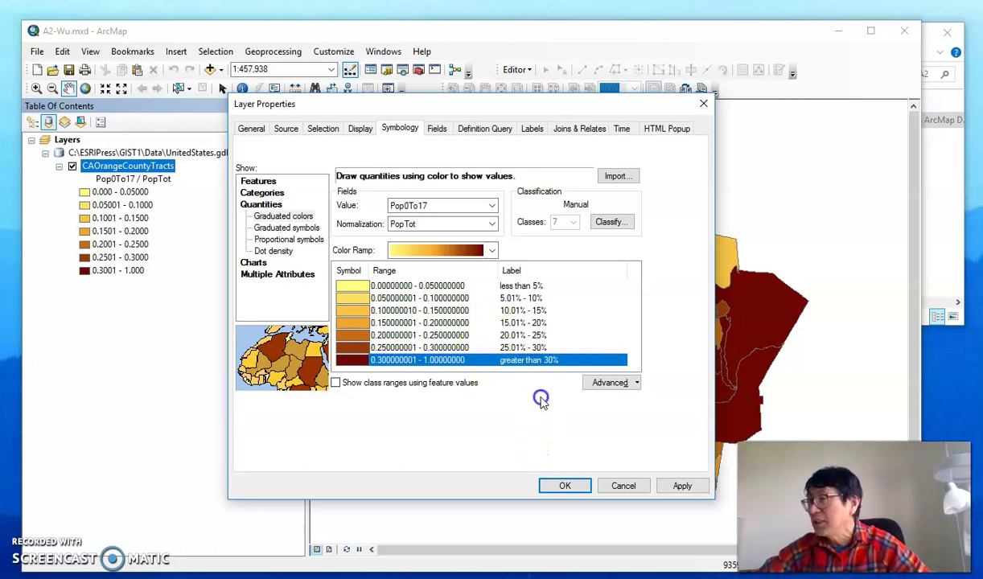
pyautogui.click(539, 349)
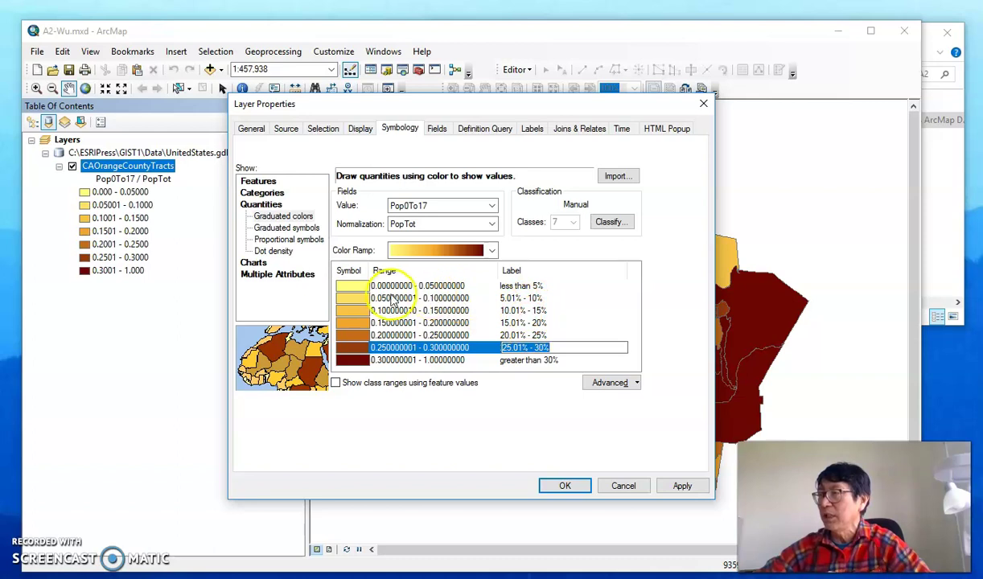
pyautogui.click(567, 487)
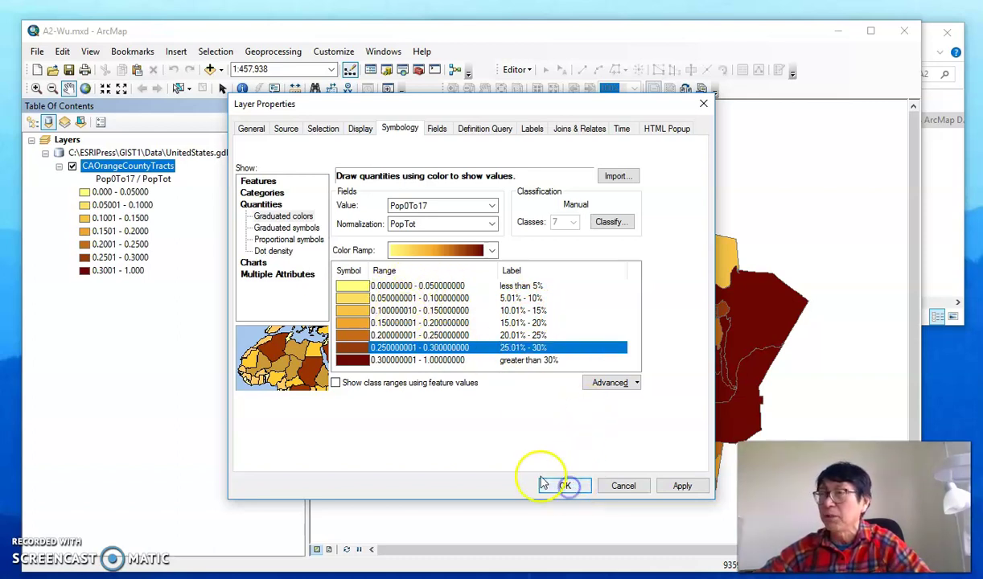
pyautogui.click(567, 485)
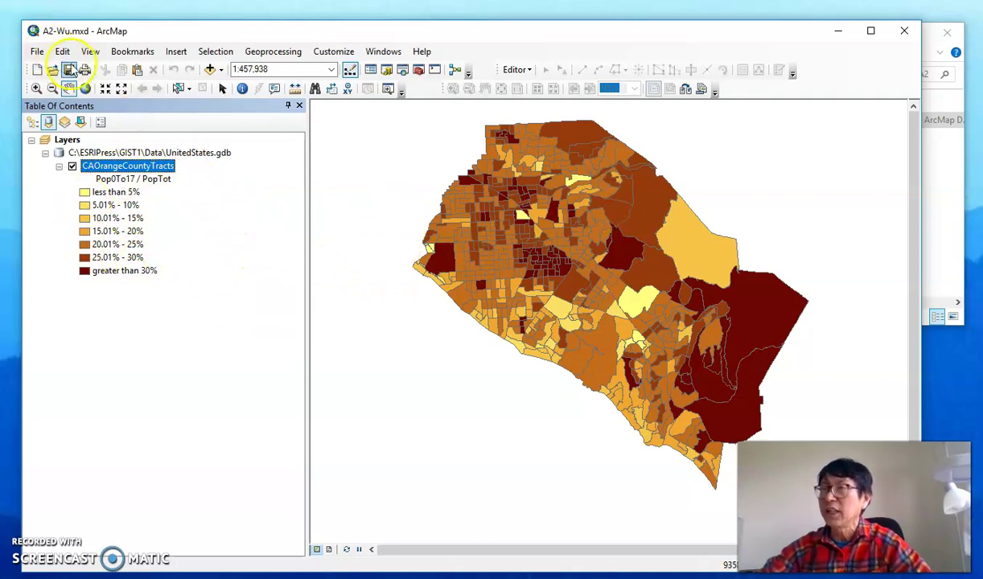
# Step: Save the map document and close ArcMap
pyautogui.click(71, 70)
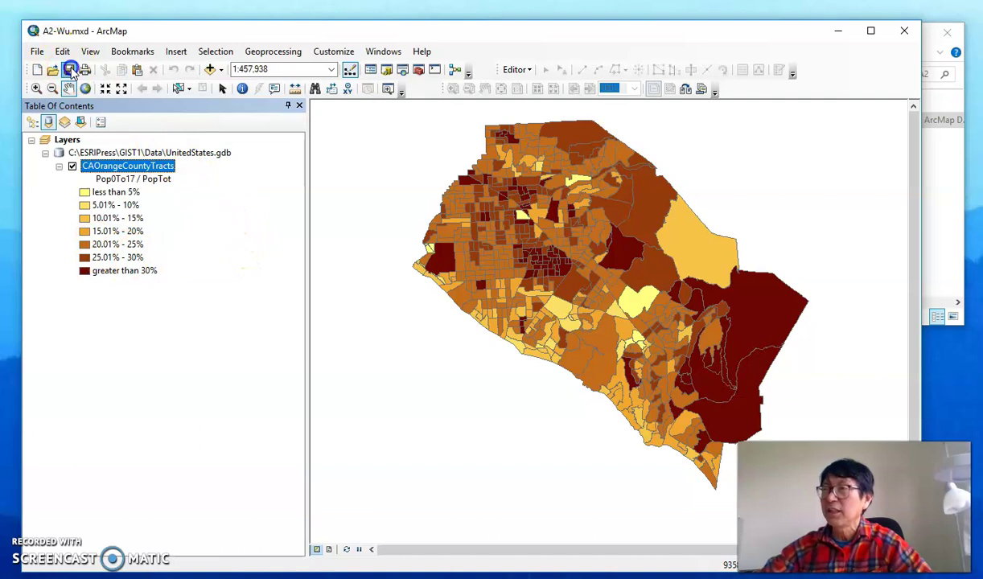
pyautogui.click(904, 30)
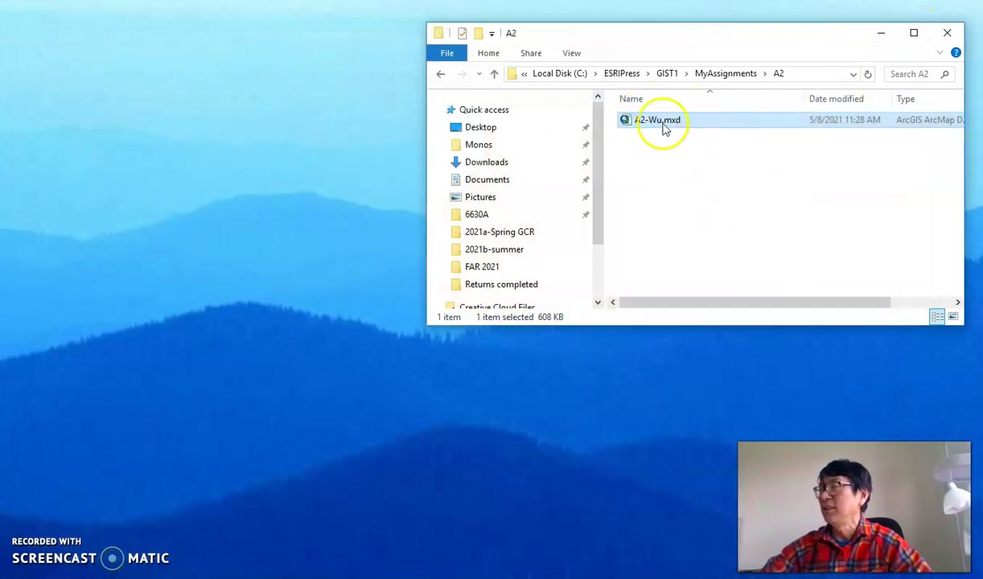